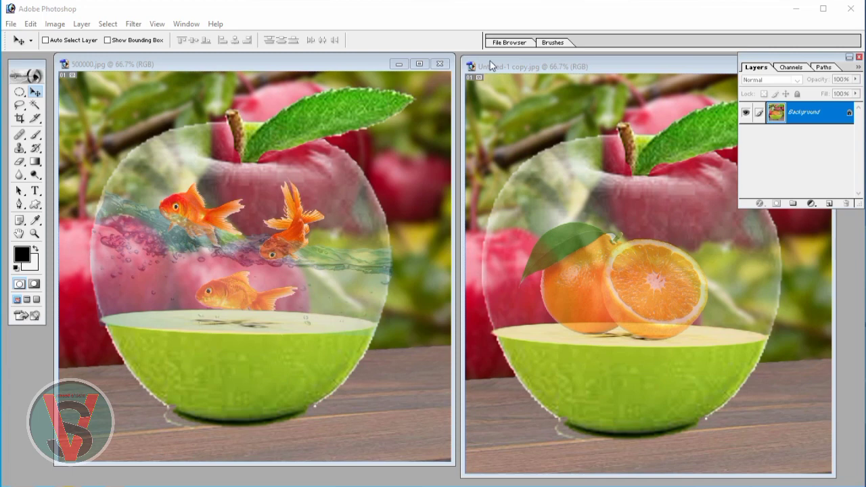
# Step: Close the two finished example images, 500000.jpg and Untitled-1 copy.jpg
pyautogui.click(377, 66)
pyautogui.moveTo(337, 67)
pyautogui.mouseDown()
pyautogui.moveTo(322, 81)
pyautogui.moveTo(337, 71)
pyautogui.moveTo(313, 68)
pyautogui.moveTo(324, 75)
pyautogui.mouseUp()
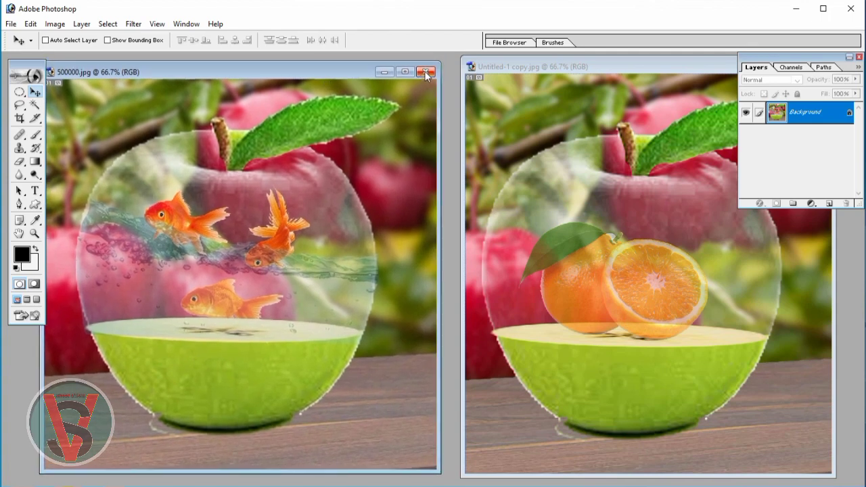
pyautogui.click(426, 72)
pyautogui.moveTo(595, 68); pyautogui.dragTo(293, 72)
pyautogui.click(521, 72)
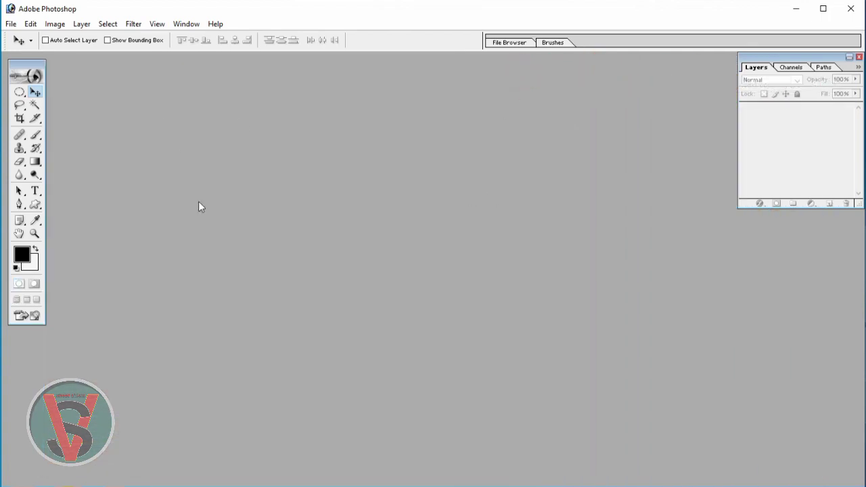
# Step: Open all seven images from the "png all" folder on the Desktop
pyautogui.click(11, 25)
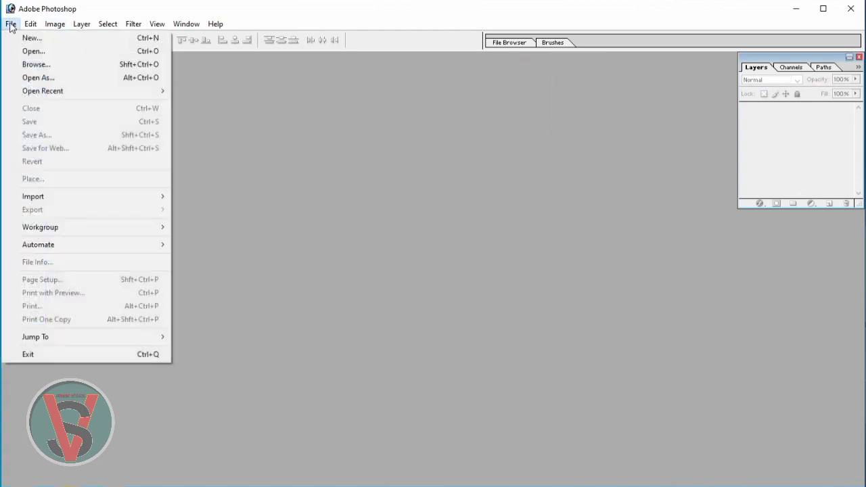
pyautogui.click(37, 52)
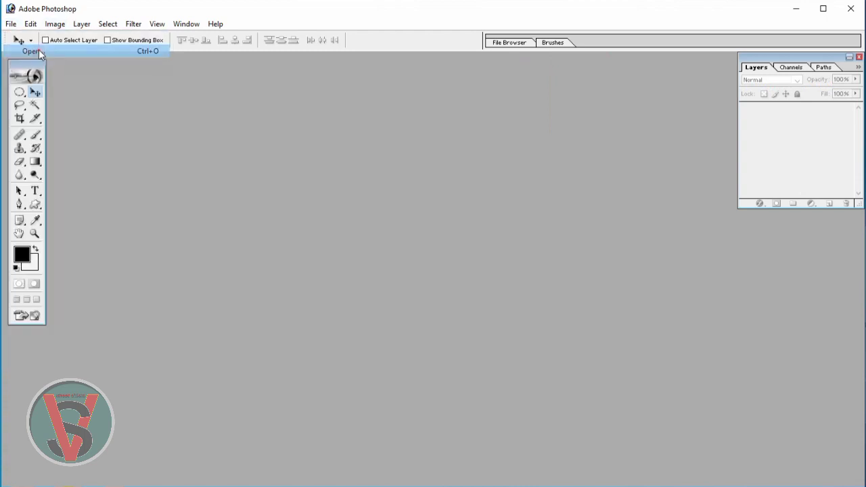
pyautogui.click(38, 97)
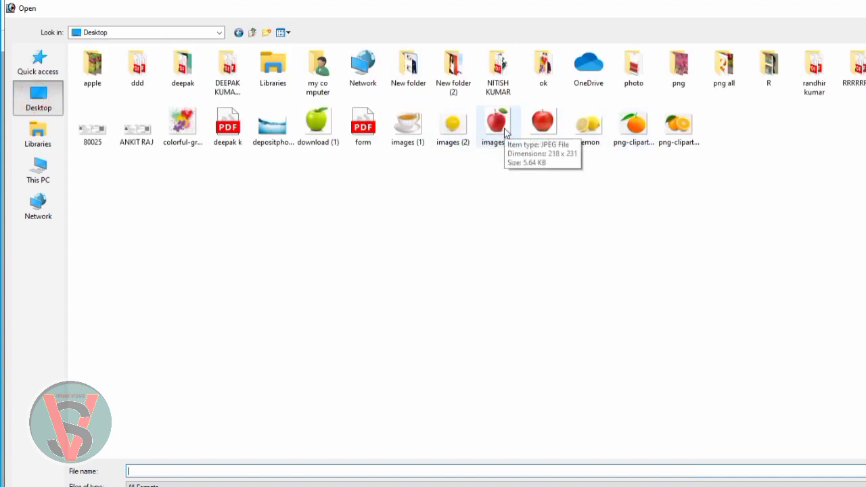
pyautogui.doubleClick(724, 73)
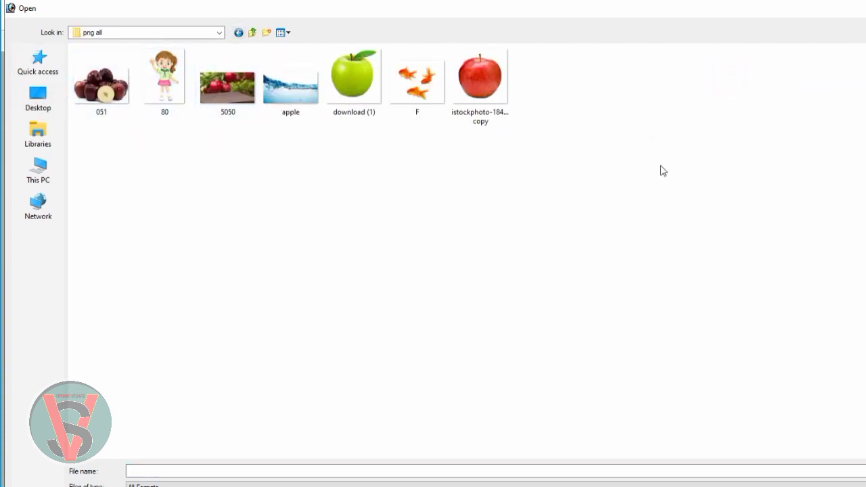
pyautogui.moveTo(576, 157); pyautogui.dragTo(84, 47)
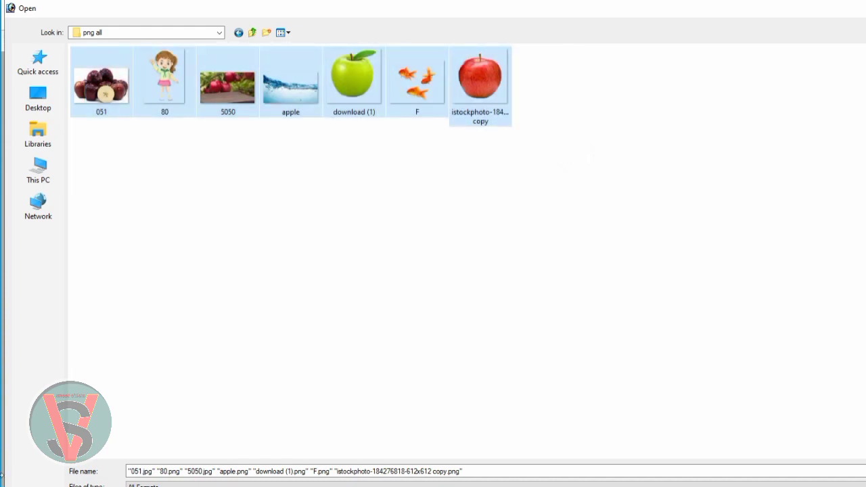
pyautogui.press('Return')
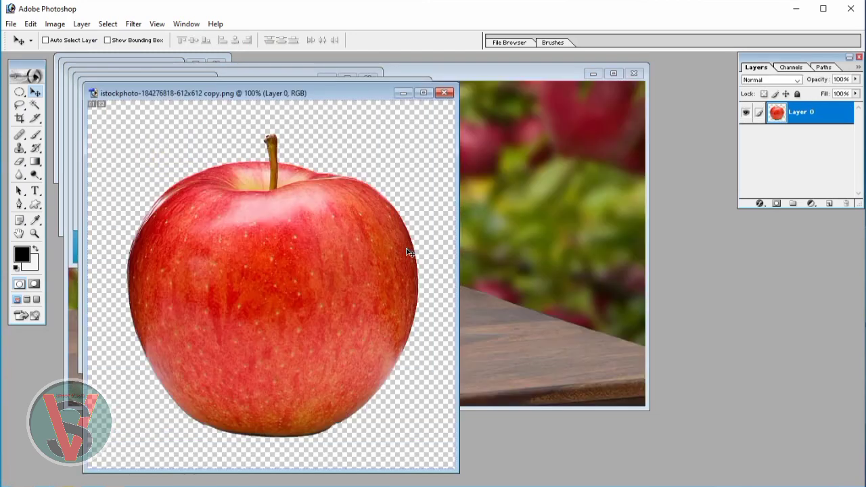
# Step: Close the red apple image and move the F.png, apple.png and 5050.jpg windows away from the stack
pyautogui.click(444, 92)
pyautogui.moveTo(319, 88); pyautogui.dragTo(865, 286)
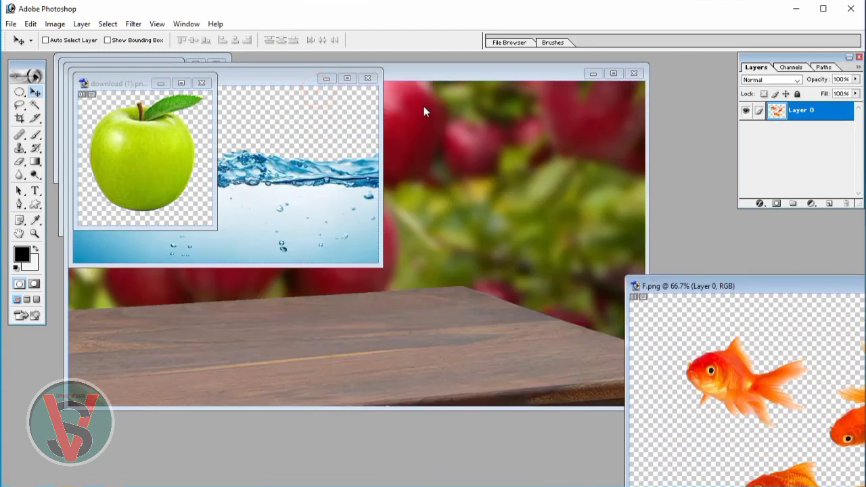
pyautogui.moveTo(267, 83); pyautogui.dragTo(798, 330)
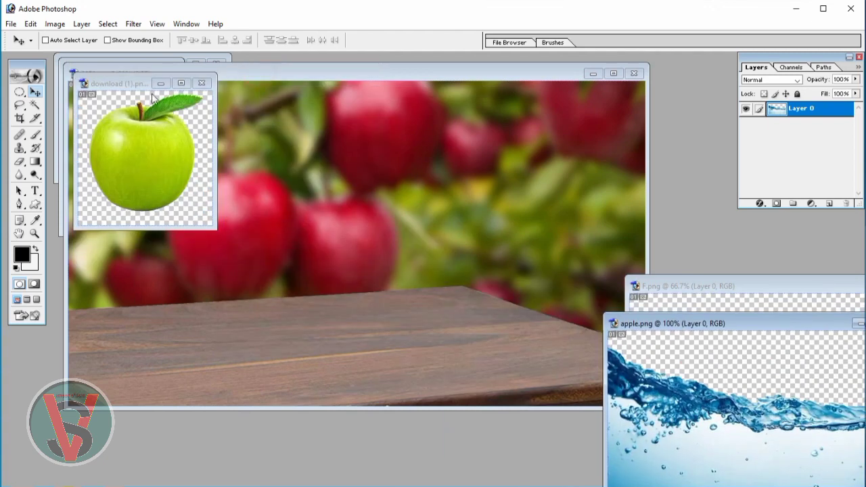
pyautogui.click(416, 83)
pyautogui.moveTo(394, 77); pyautogui.dragTo(736, 203)
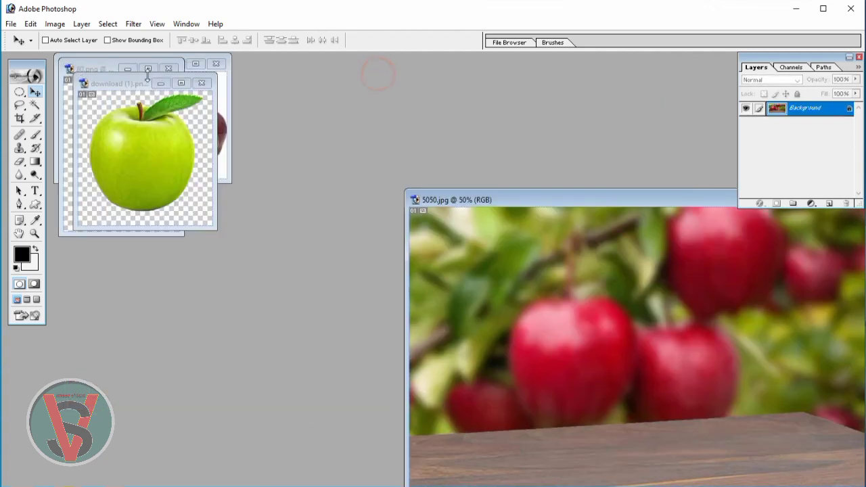
# Step: Close the girl image 80.png and place the green apple window below the 051.jpg window
pyautogui.click(122, 87)
pyautogui.moveTo(123, 86); pyautogui.dragTo(298, 281)
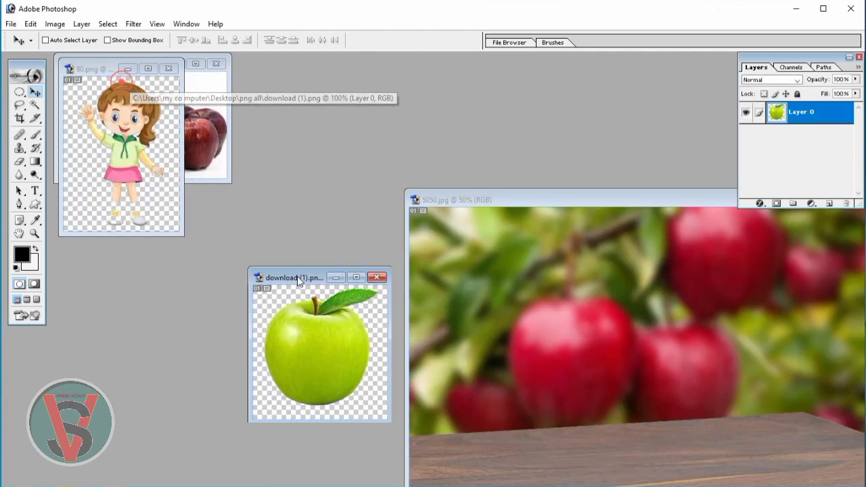
pyautogui.click(169, 69)
pyautogui.moveTo(298, 277); pyautogui.dragTo(87, 279)
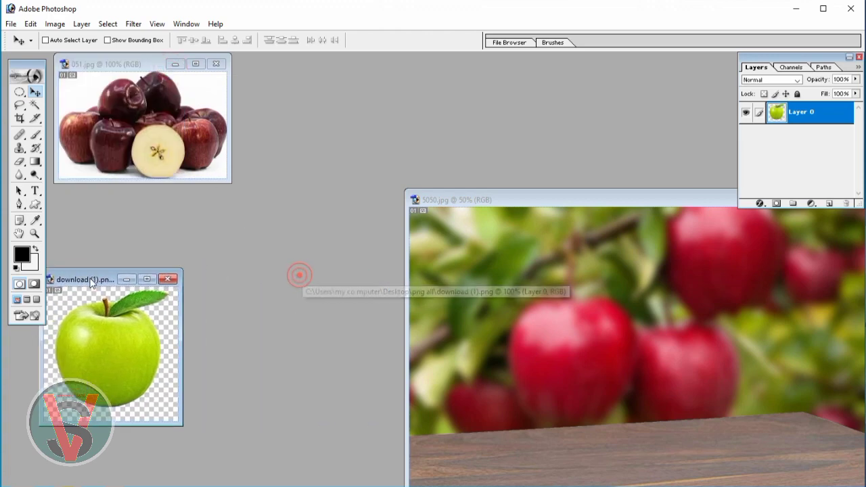
# Step: Bring the 5050.jpg background window to the middle of the workspace, leaving the green apple image accessible beside it
pyautogui.moveTo(576, 199); pyautogui.dragTo(325, 100)
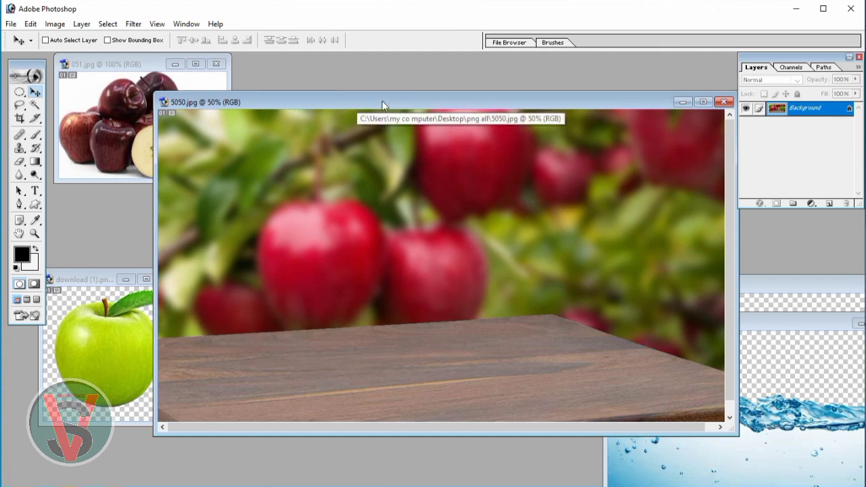
pyautogui.moveTo(382, 105); pyautogui.dragTo(371, 86)
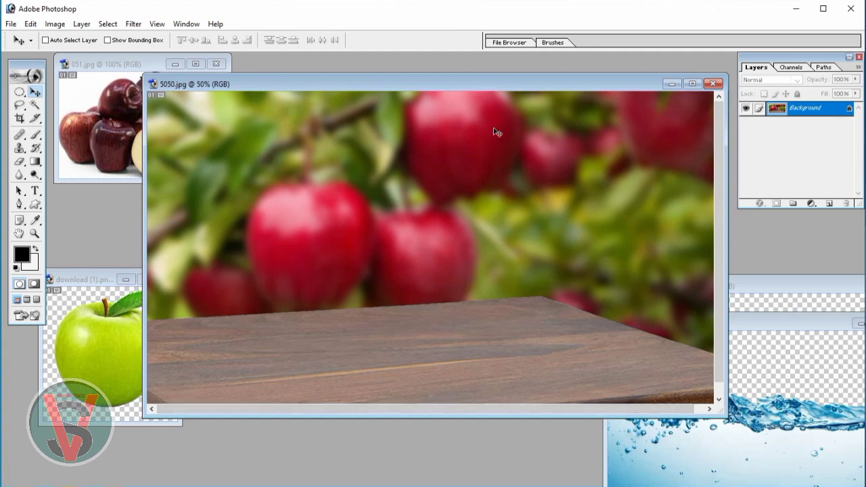
pyautogui.moveTo(489, 87); pyautogui.dragTo(512, 79)
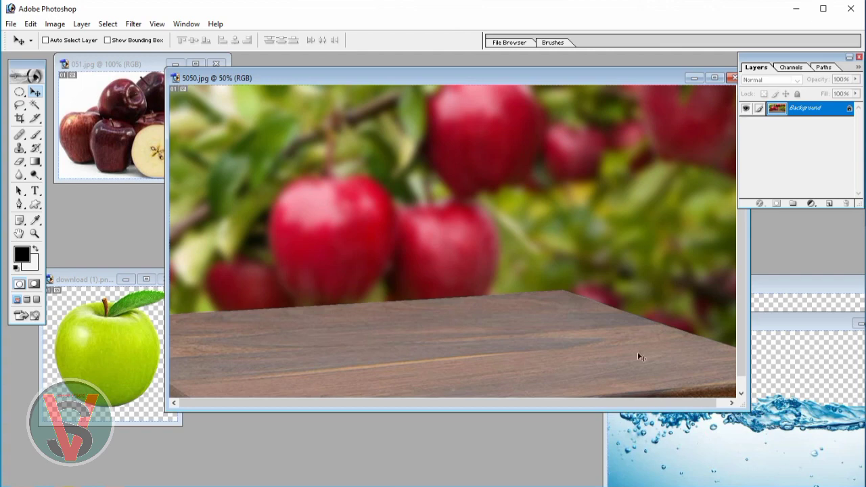
# Step: Copy the green apple from download (1).png onto the wooden table in 5050.jpg with the Move tool
pyautogui.click(31, 93)
pyautogui.click(98, 358)
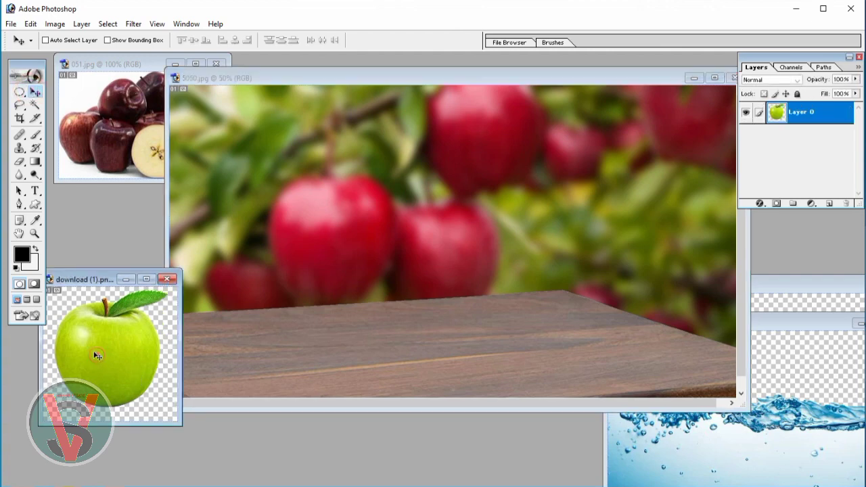
pyautogui.moveTo(96, 356); pyautogui.dragTo(401, 314)
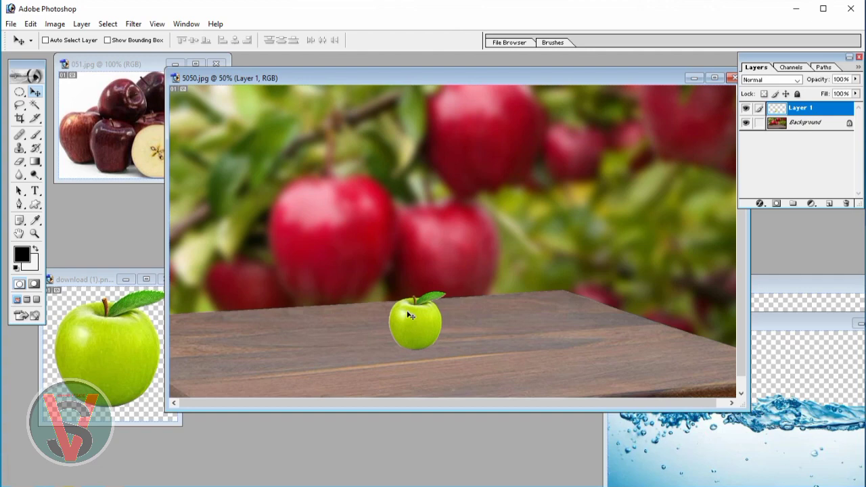
# Step: Scale the green apple proportionally to about 481% with Free Transform and center it on the table
pyautogui.hotkey('ctrl', 't')
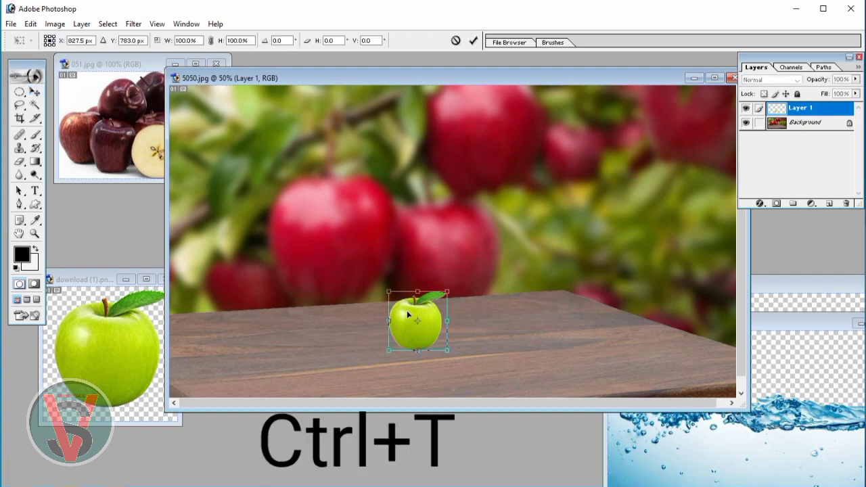
pyautogui.press('shift')
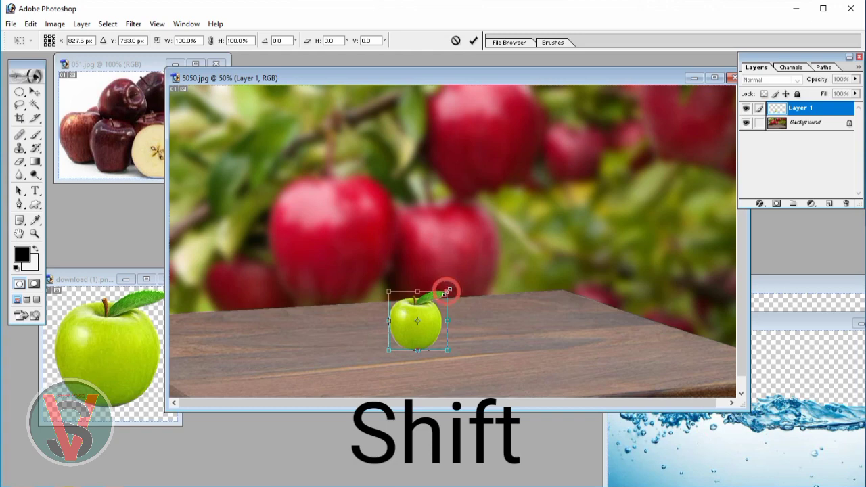
pyautogui.moveTo(449, 290); pyautogui.dragTo(720, 97)
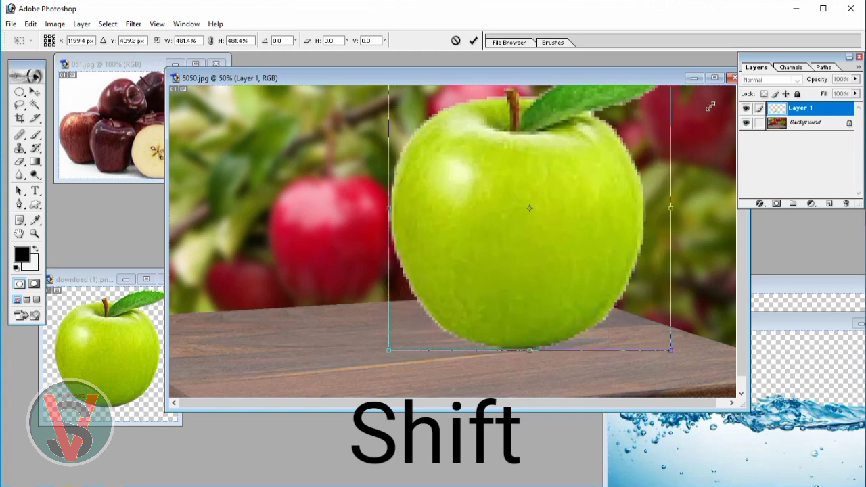
pyautogui.moveTo(559, 208); pyautogui.dragTo(481, 247)
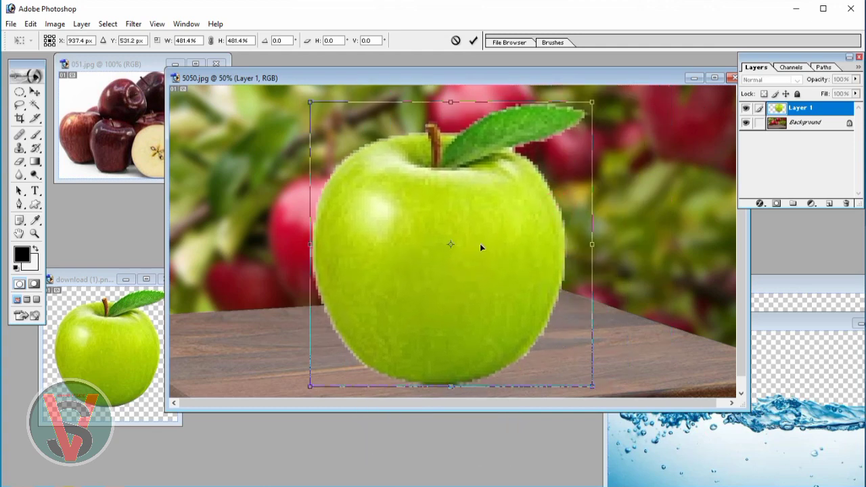
pyautogui.press('Return')
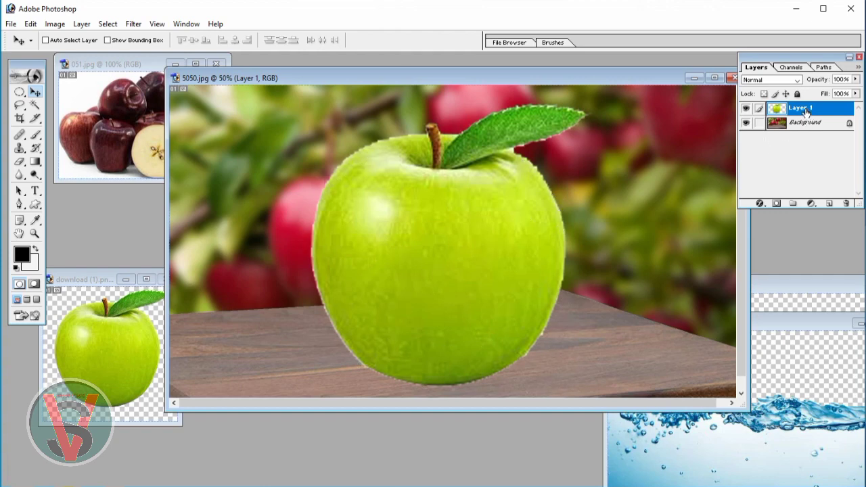
# Step: Duplicate the green apple layer and hide the original layer
pyautogui.hotkey('ctrl', 'j')
pyautogui.hotkey('ctrl', 'j')
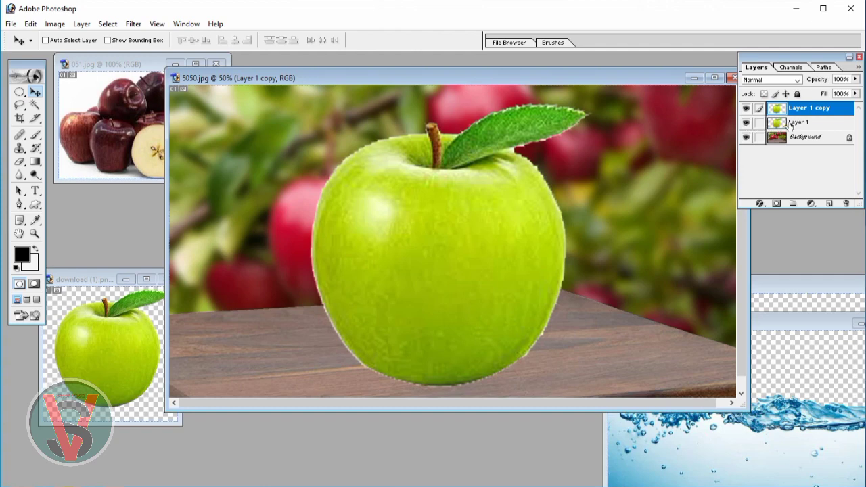
pyautogui.click(745, 123)
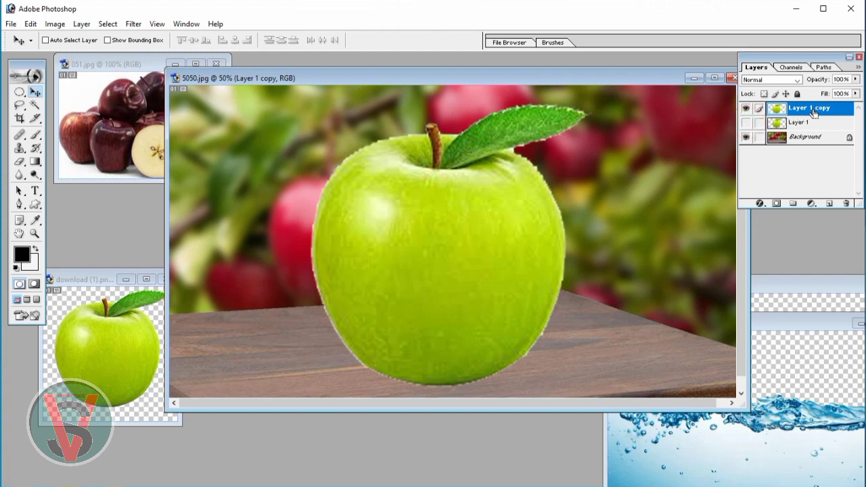
# Step: Desaturate the duplicate apple layer and set its blend mode to Screen
pyautogui.hotkey('ctrl', 'shift', 'u')
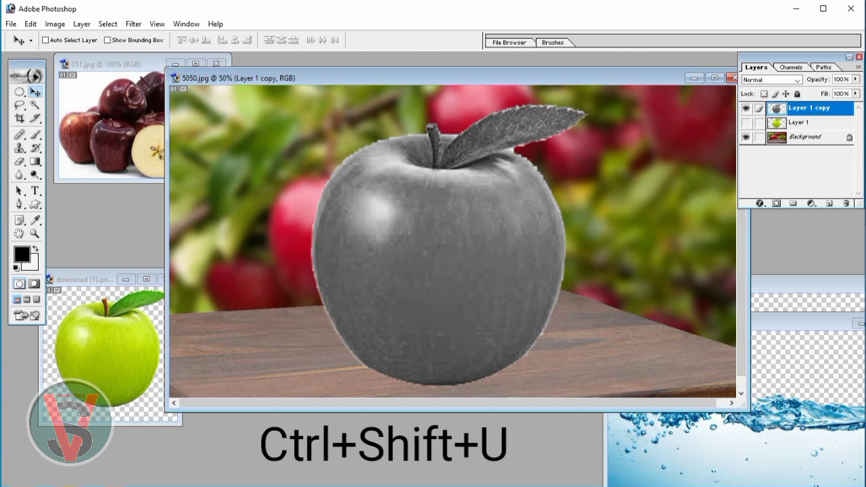
pyautogui.click(774, 81)
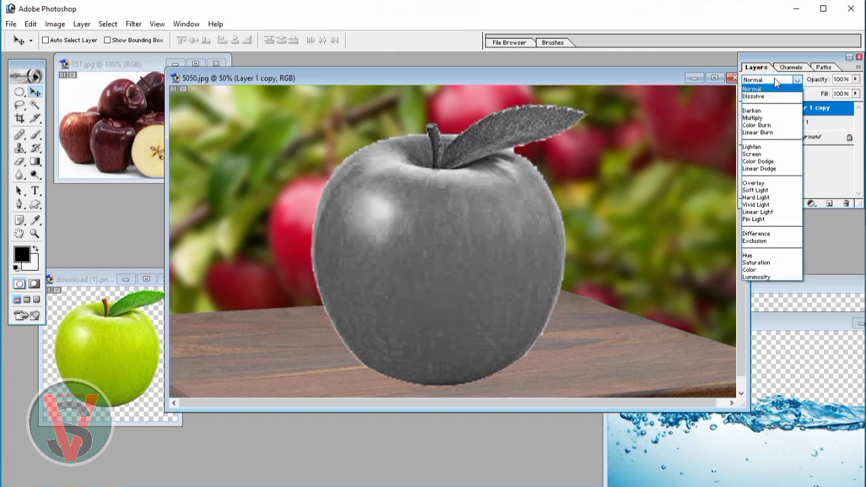
pyautogui.click(779, 153)
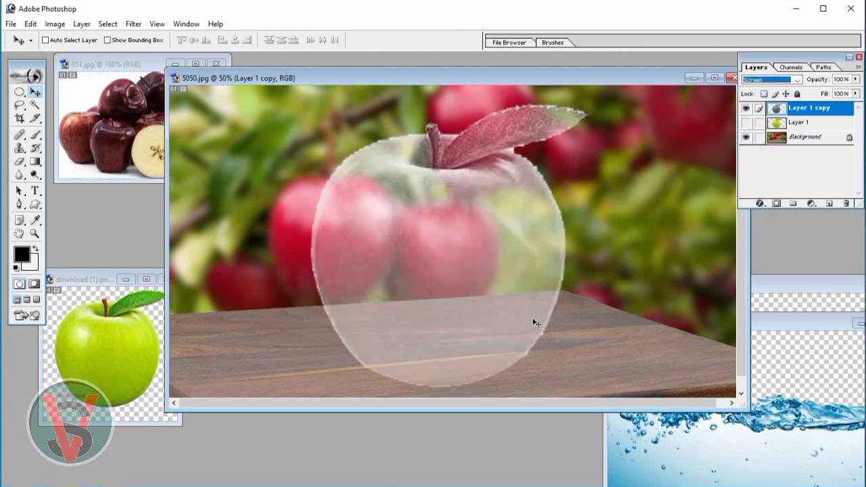
# Step: Darken the duplicate apple layer with Levels, using input black level 20 and midtone 0.78
pyautogui.hotkey('ctrl', 'l')
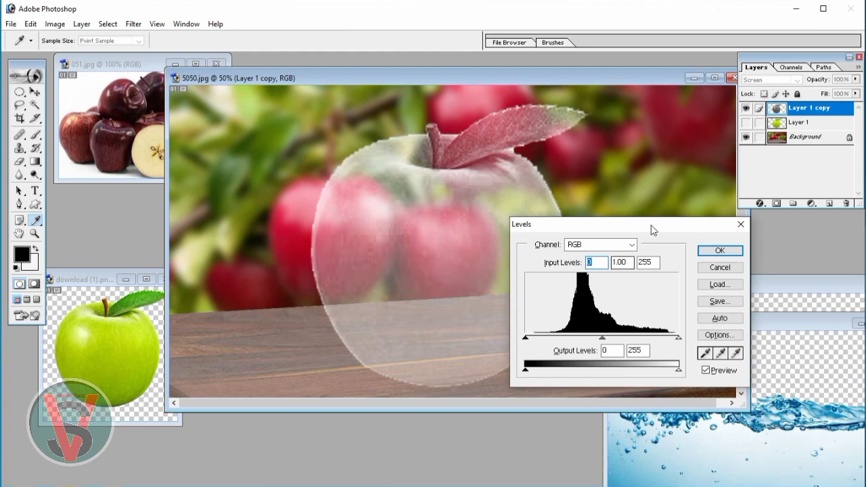
pyautogui.moveTo(652, 226); pyautogui.dragTo(591, 147)
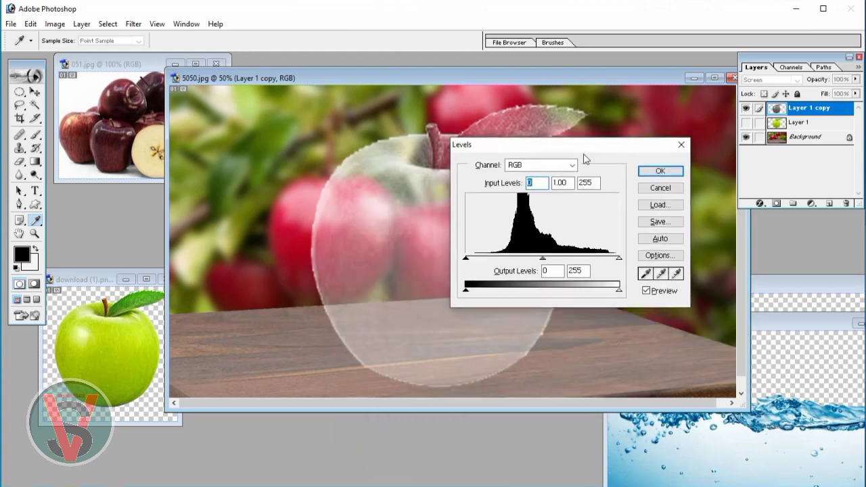
pyautogui.moveTo(545, 261); pyautogui.dragTo(555, 260)
pyautogui.moveTo(466, 258); pyautogui.dragTo(478, 263)
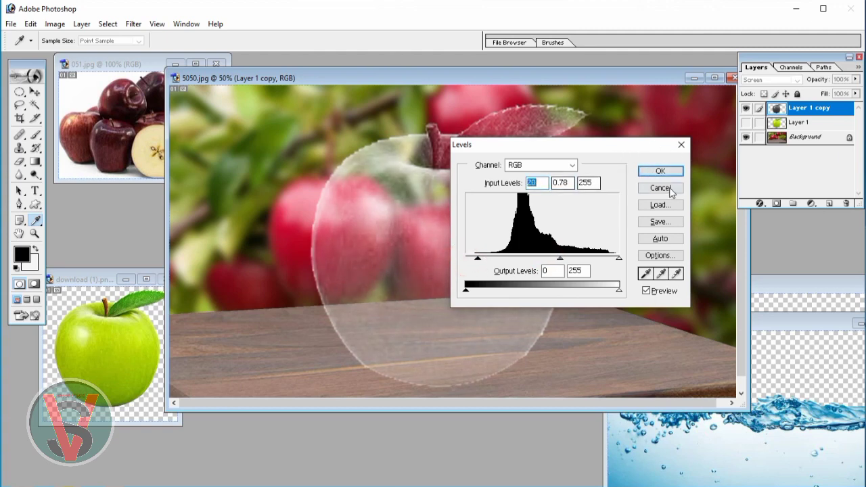
pyautogui.click(656, 171)
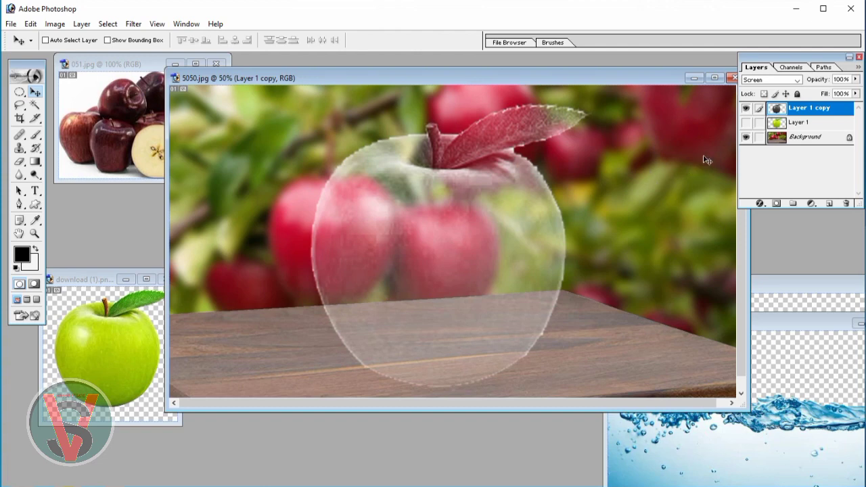
# Step: Show and select the original green apple layer, and set the Eraser to a 192 px brush, 100% opacity and 100% flow
pyautogui.click(747, 124)
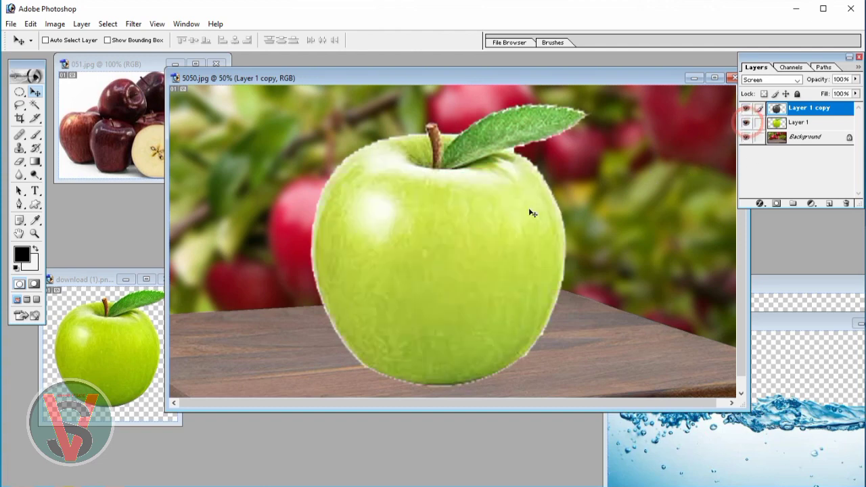
pyautogui.click(796, 125)
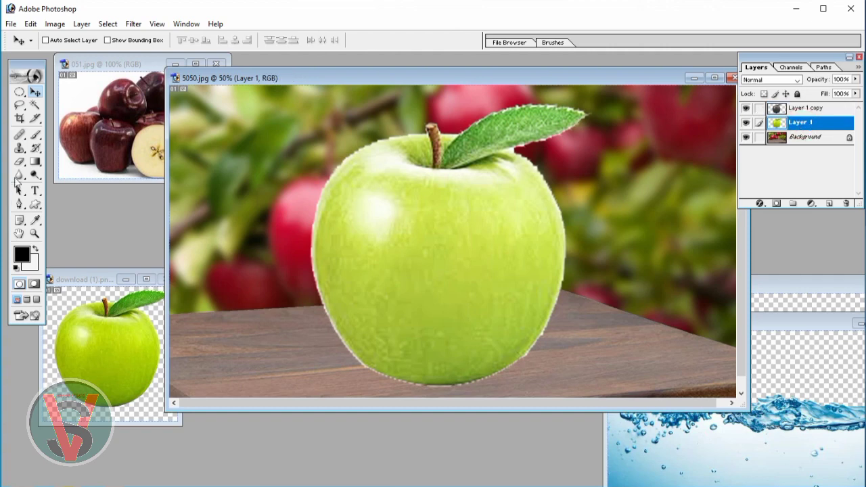
pyautogui.click(19, 162)
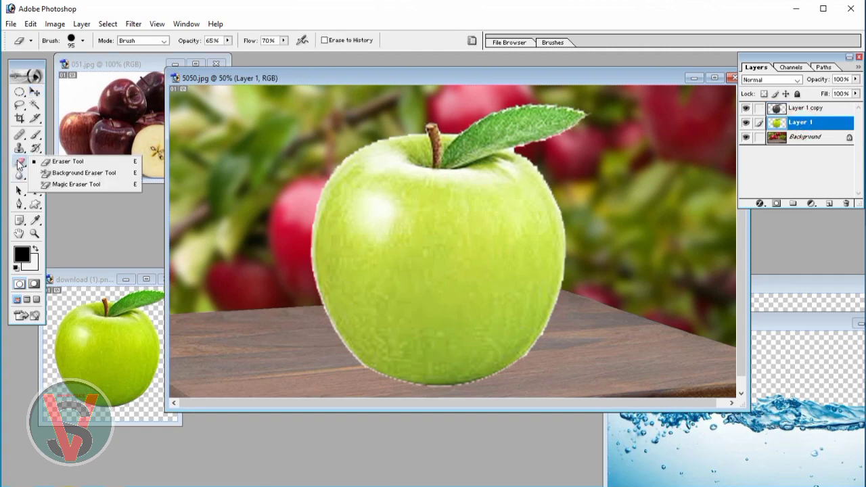
pyautogui.click(62, 165)
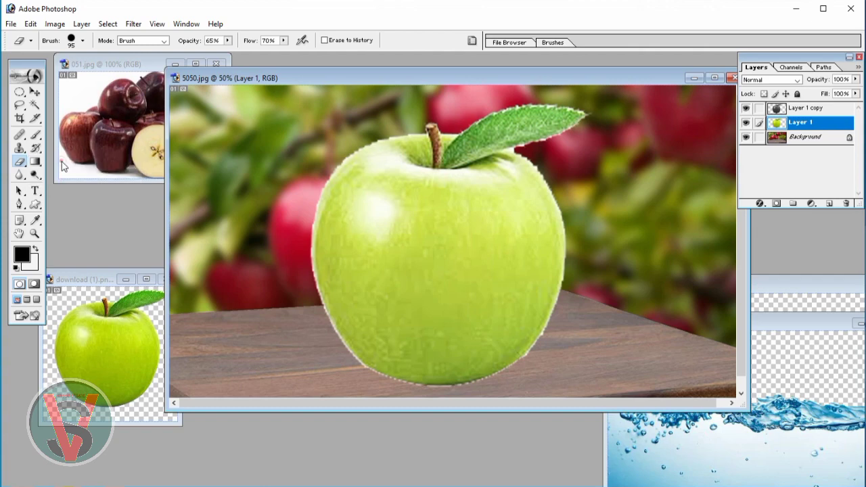
pyautogui.rightClick(329, 242)
pyautogui.moveTo(375, 265); pyautogui.dragTo(429, 259)
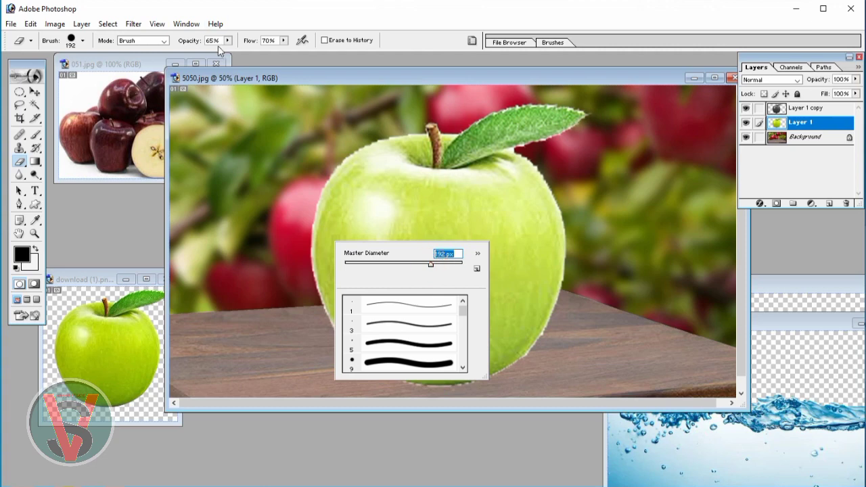
pyautogui.click(227, 41)
pyautogui.moveTo(227, 42)
pyautogui.mouseDown()
pyautogui.moveTo(266, 58)
pyautogui.moveTo(285, 42)
pyautogui.moveTo(286, 52)
pyautogui.moveTo(326, 56)
pyautogui.mouseUp()
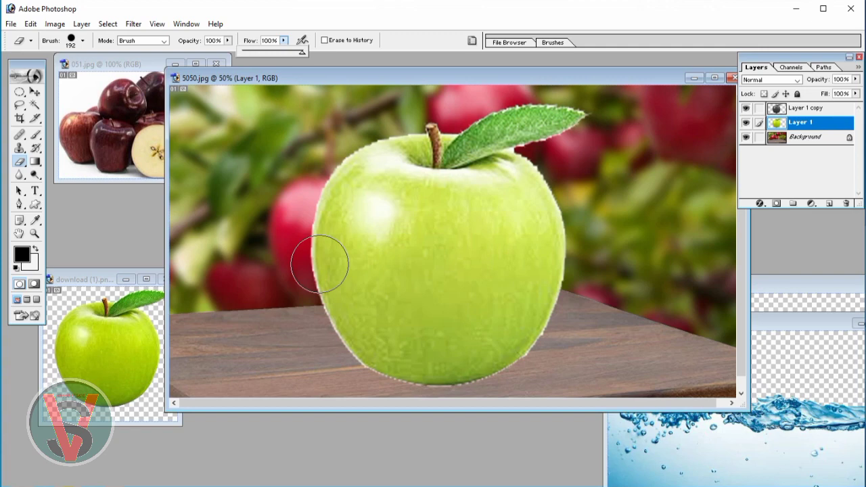
# Step: Erase the middle and upper body of the green apple layer, keeping its stem, leaf and solid green base
pyautogui.moveTo(320, 264); pyautogui.dragTo(518, 264)
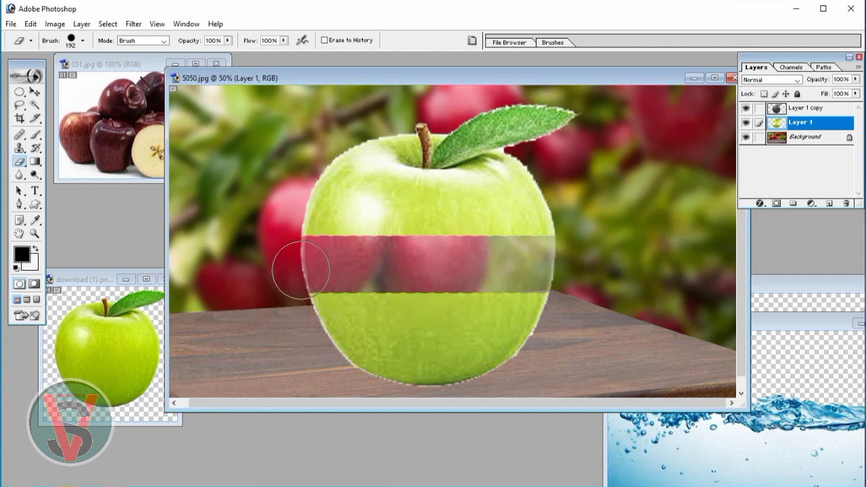
pyautogui.moveTo(301, 270)
pyautogui.mouseDown()
pyautogui.moveTo(291, 270)
pyautogui.moveTo(535, 274)
pyautogui.moveTo(585, 285)
pyautogui.mouseUp()
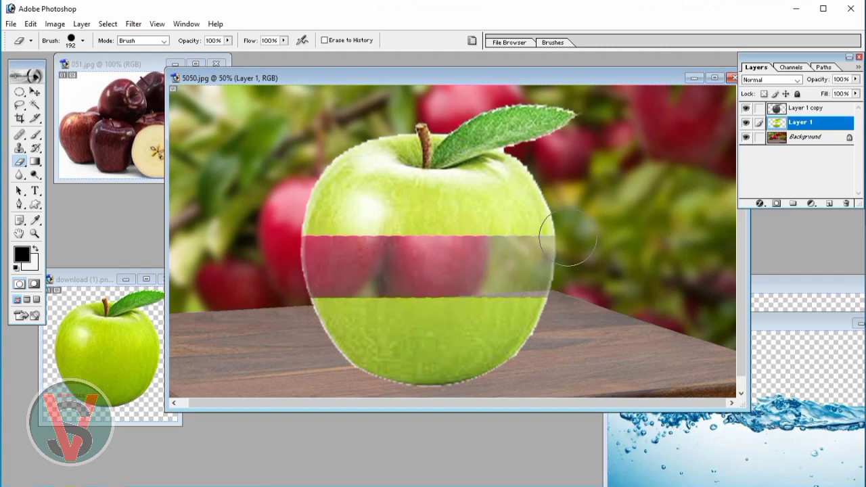
pyautogui.click(715, 78)
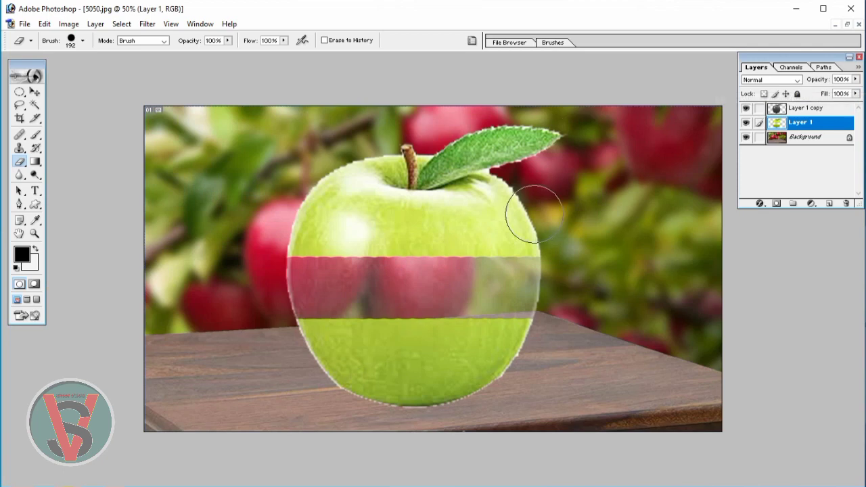
pyautogui.scroll(3, 528, 213)
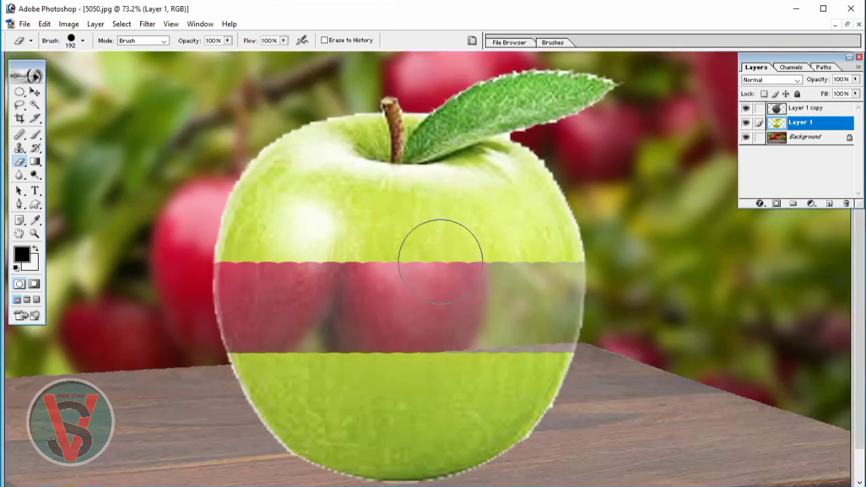
pyautogui.moveTo(440, 248)
pyautogui.mouseDown()
pyautogui.moveTo(424, 236)
pyautogui.moveTo(438, 205)
pyautogui.mouseUp()
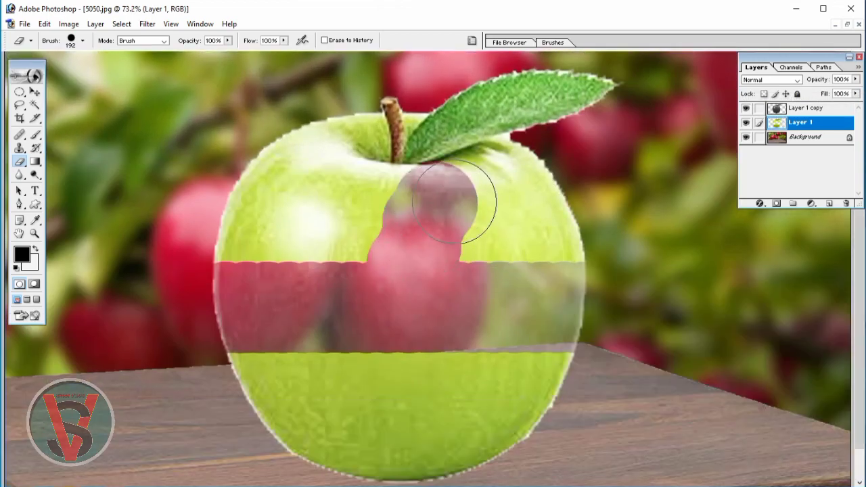
pyautogui.hotkey('ctrl', '+')
pyautogui.hotkey('ctrl', '+')
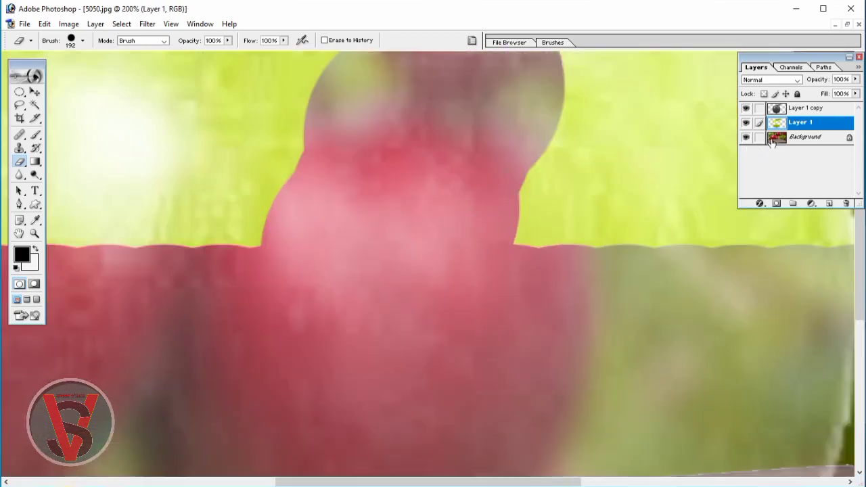
pyautogui.hotkey('ctrl', '-')
pyautogui.hotkey('ctrl', '-')
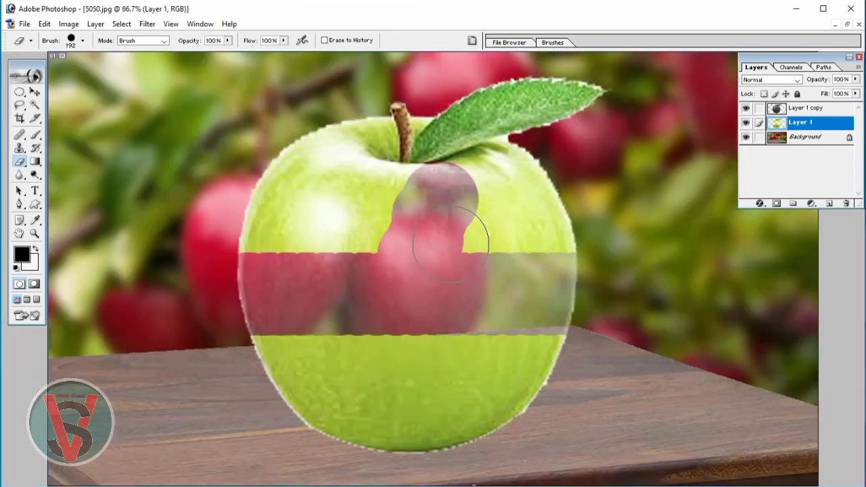
pyautogui.moveTo(450, 243)
pyautogui.mouseDown()
pyautogui.moveTo(487, 193)
pyautogui.moveTo(483, 184)
pyautogui.moveTo(516, 184)
pyautogui.moveTo(536, 216)
pyautogui.moveTo(524, 250)
pyautogui.moveTo(355, 186)
pyautogui.moveTo(352, 157)
pyautogui.moveTo(311, 162)
pyautogui.moveTo(272, 200)
pyautogui.moveTo(352, 227)
pyautogui.moveTo(345, 184)
pyautogui.moveTo(358, 162)
pyautogui.moveTo(365, 169)
pyautogui.mouseUp()
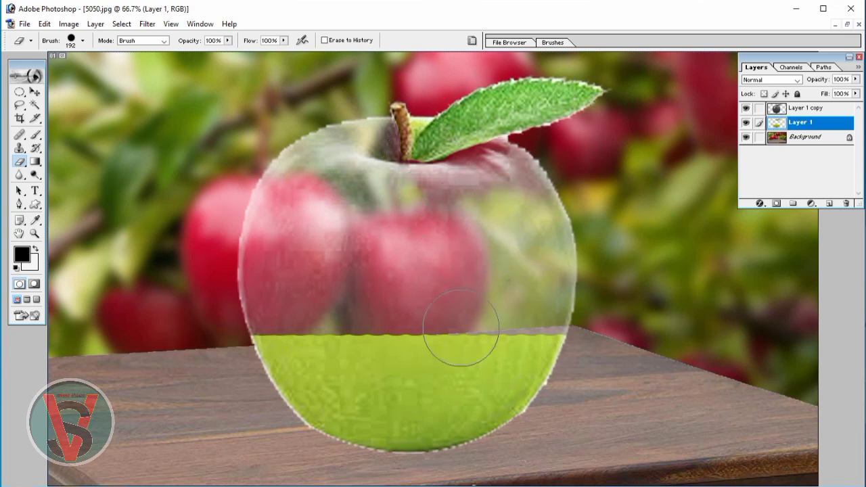
# Step: Erase the leftover green patch between the stem and leaf with a 24 px eraser brush
pyautogui.rightClick(435, 244)
pyautogui.moveTo(488, 265); pyautogui.dragTo(464, 266)
pyautogui.click(415, 119)
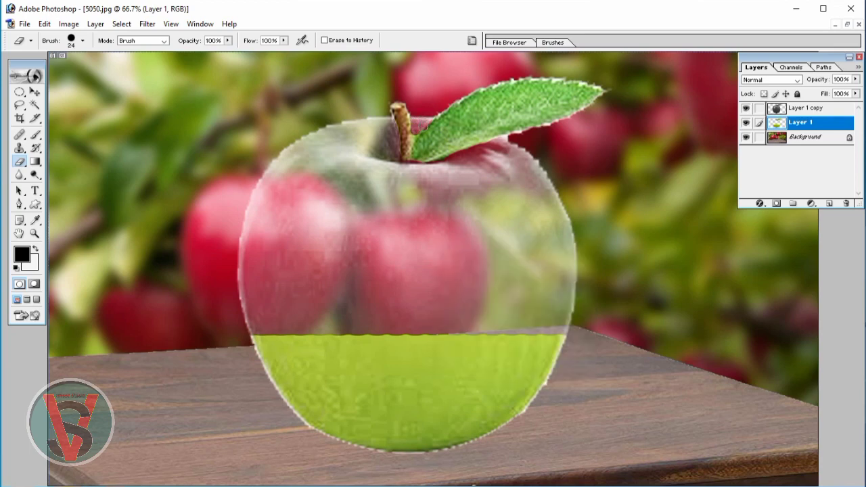
pyautogui.click(416, 136)
pyautogui.hotkey('ctrl', '-')
pyautogui.hotkey('ctrl', '-')
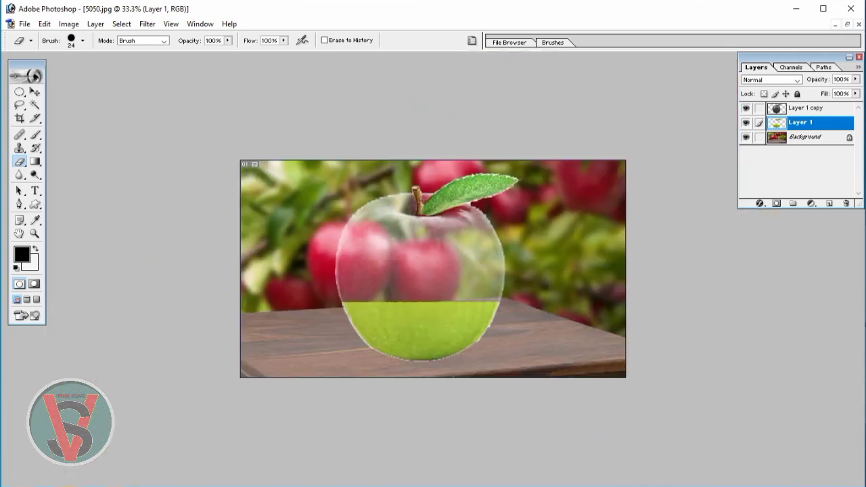
# Step: Switch from the composition to the 051.jpg image, maximize it and enlarge its view to 400%
pyautogui.click(848, 26)
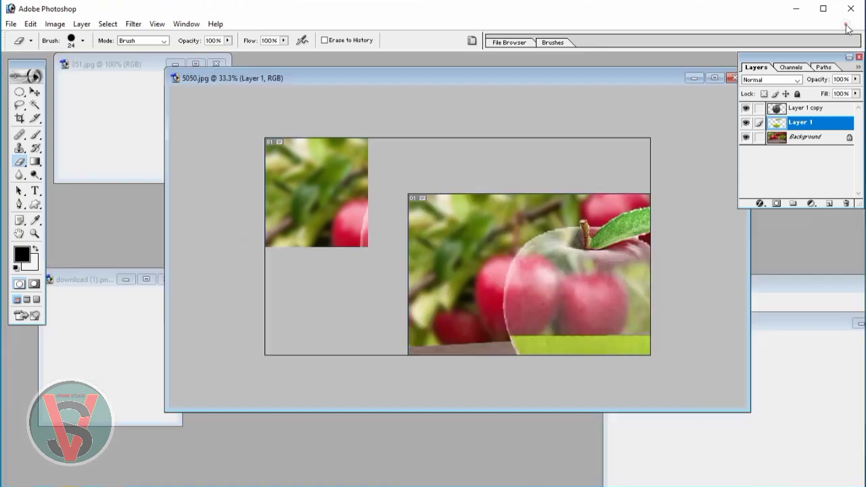
pyautogui.moveTo(520, 76); pyautogui.dragTo(602, 124)
pyautogui.click(163, 125)
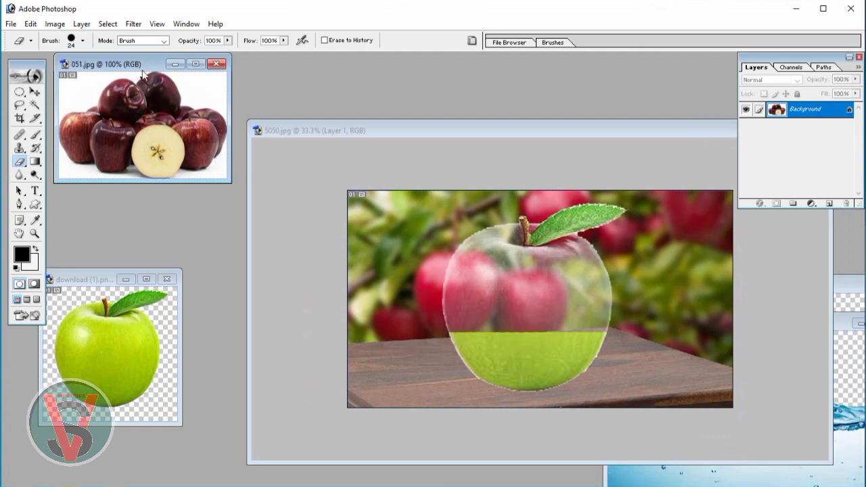
pyautogui.moveTo(121, 64); pyautogui.dragTo(305, 176)
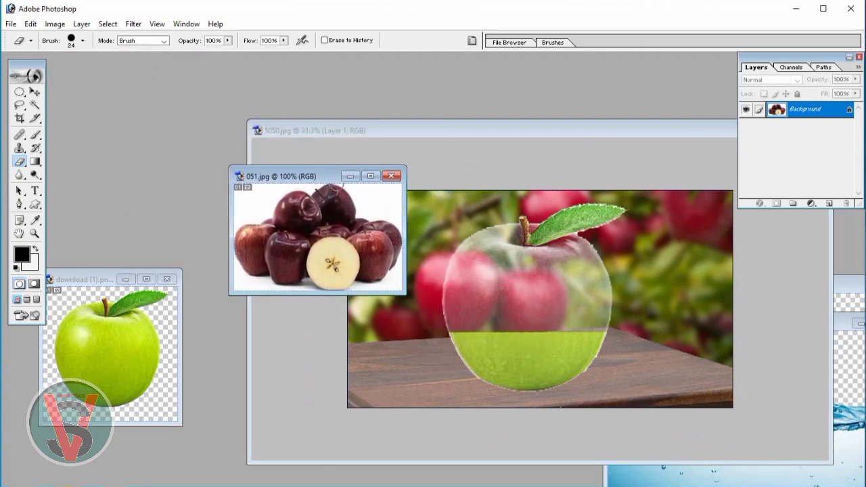
pyautogui.click(371, 177)
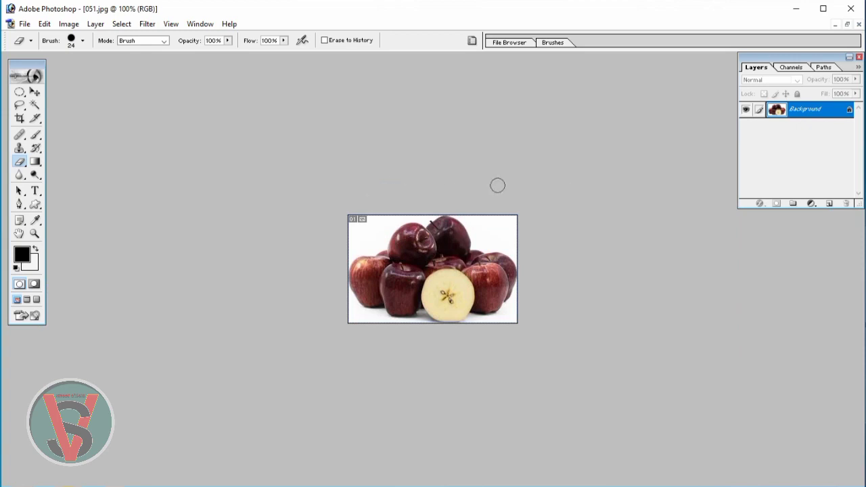
pyautogui.hotkey('ctrl', '+')
pyautogui.hotkey('ctrl', '+')
pyautogui.hotkey('ctrl', '+')
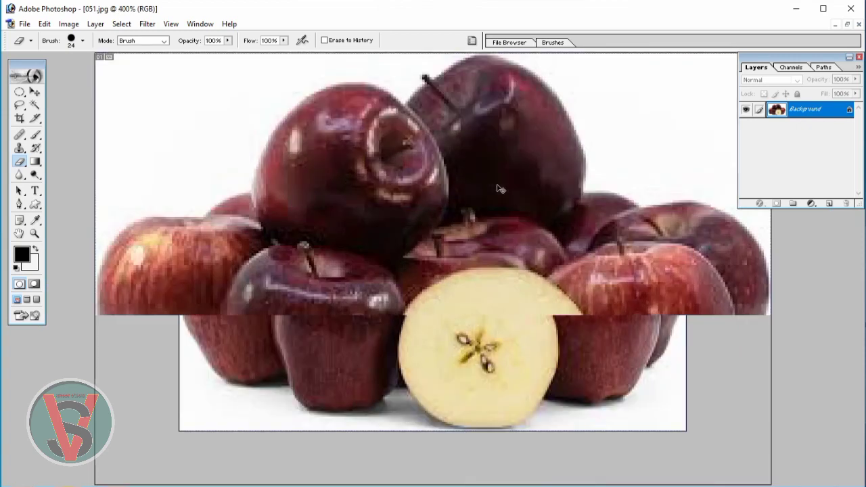
# Step: Select the flesh of the halved apple in 051.jpg with an elliptical marquee and copy it
pyautogui.click(20, 93)
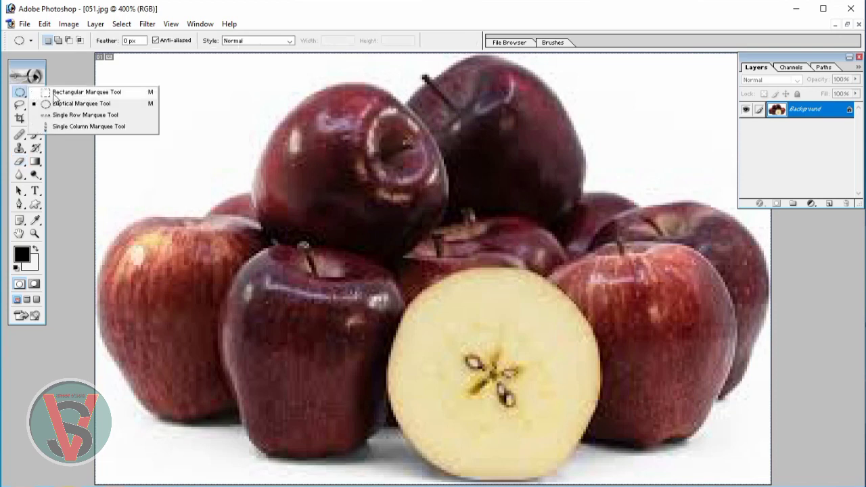
pyautogui.click(86, 92)
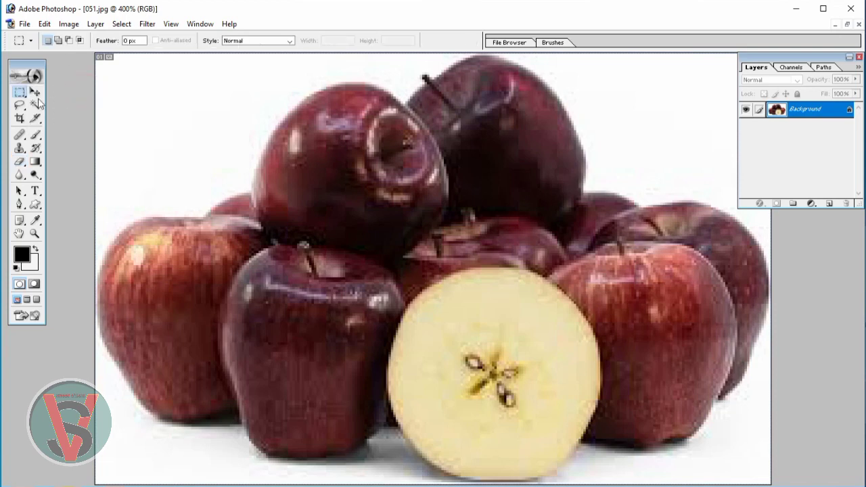
pyautogui.click(13, 94)
pyautogui.click(61, 103)
pyautogui.moveTo(427, 290); pyautogui.dragTo(620, 471)
pyautogui.moveTo(566, 388); pyautogui.dragTo(533, 381)
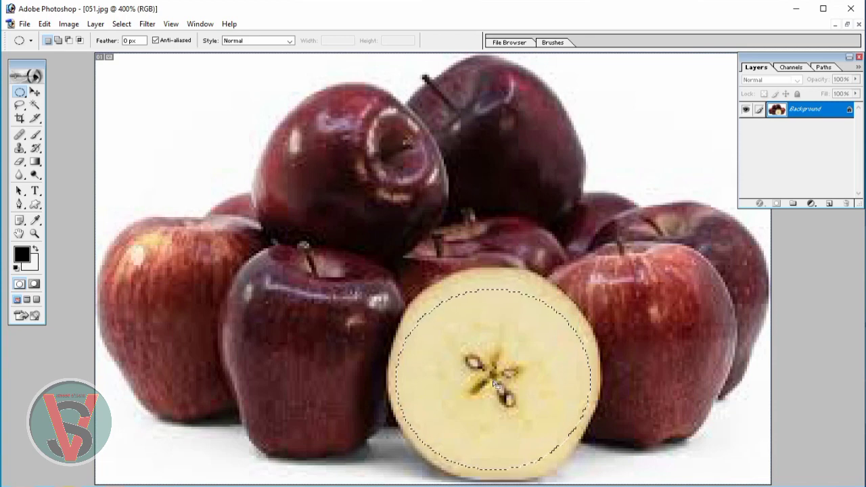
pyautogui.hotkey('ctrl', 'c')
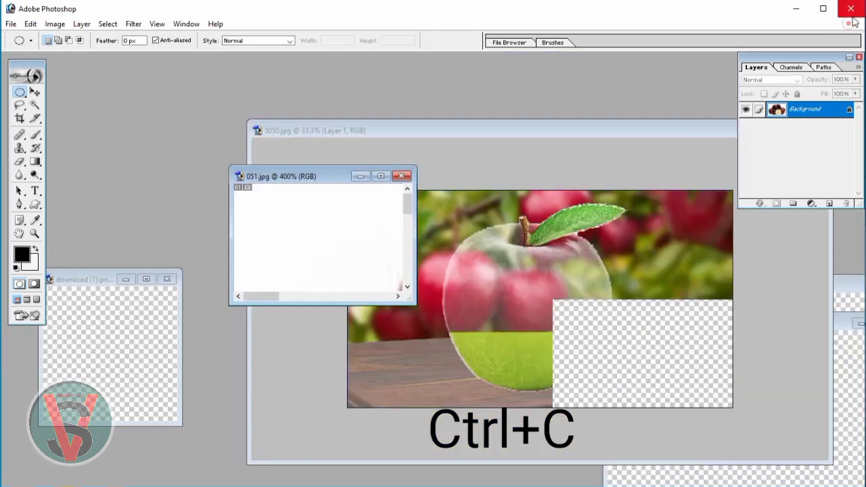
# Step: Paste the copied apple slice into 5050.jpg above the green apple layer and maximize that document
pyautogui.click(848, 24)
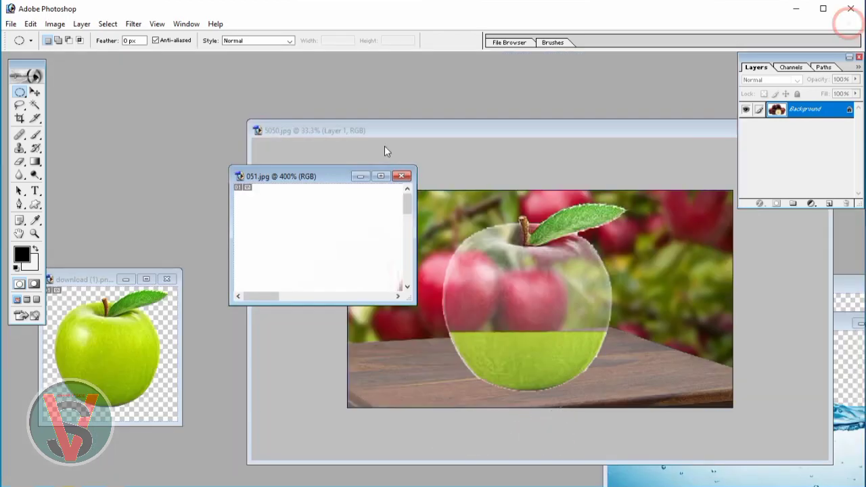
pyautogui.moveTo(342, 180); pyautogui.dragTo(159, 92)
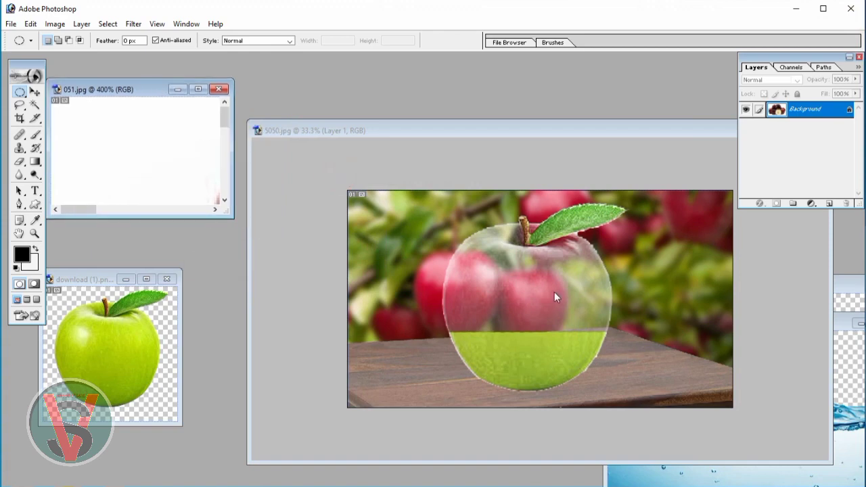
pyautogui.hotkey('ctrl', 'v')
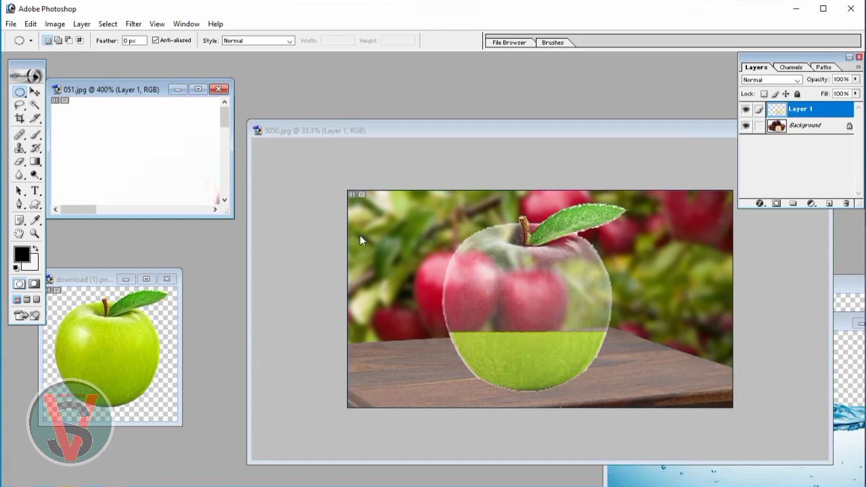
pyautogui.click(516, 291)
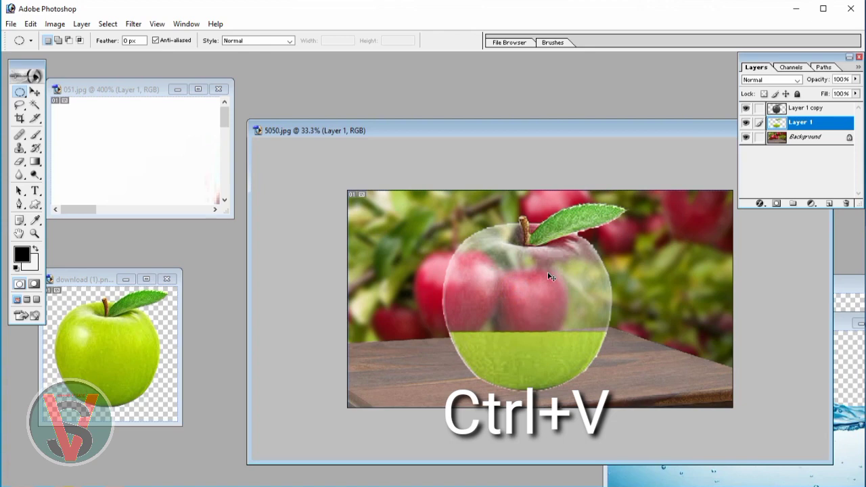
pyautogui.hotkey('ctrl', 'v')
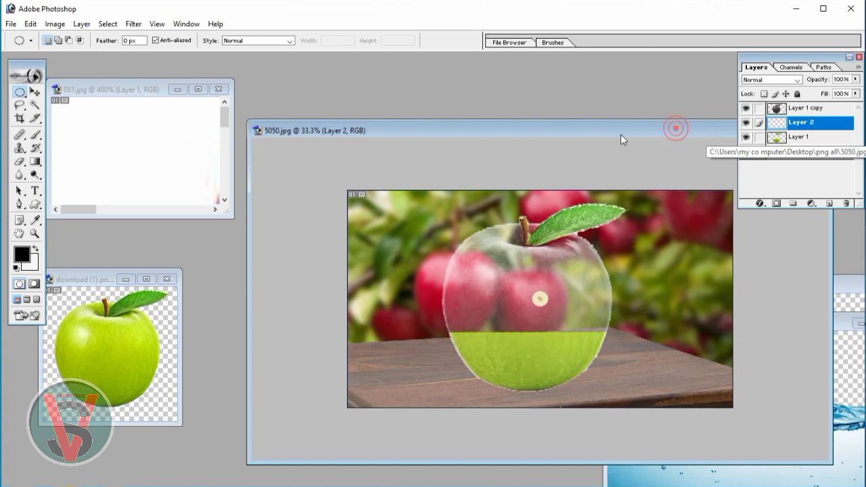
pyautogui.moveTo(621, 134); pyautogui.dragTo(520, 115)
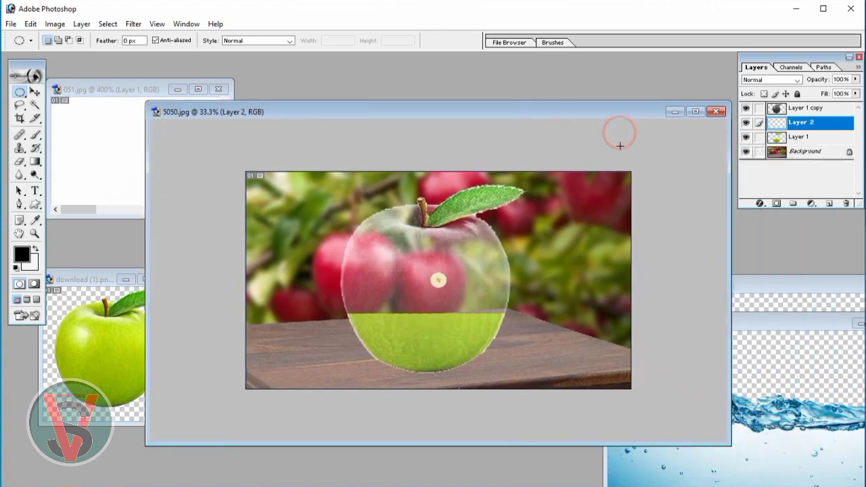
pyautogui.click(695, 111)
pyautogui.hotkey('ctrl', '0')
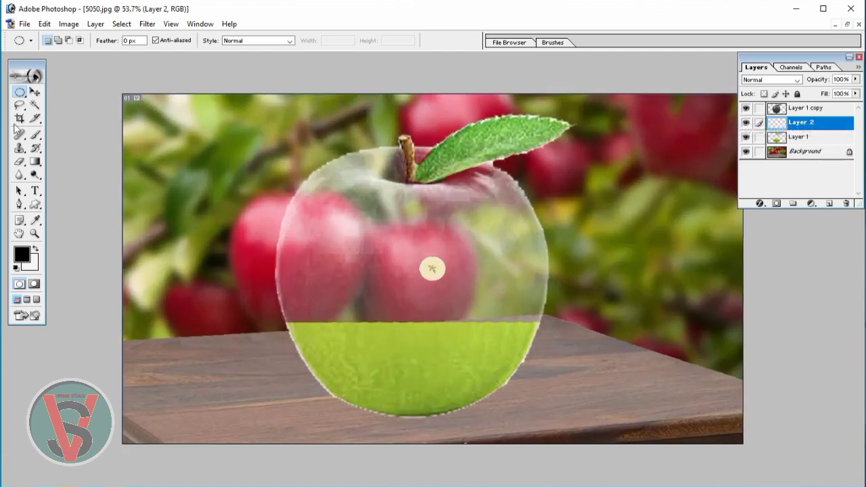
# Step: Scale the pasted apple slice up to 822.8% with Free Transform, keeping its proportions, and position it over the apple
pyautogui.click(36, 92)
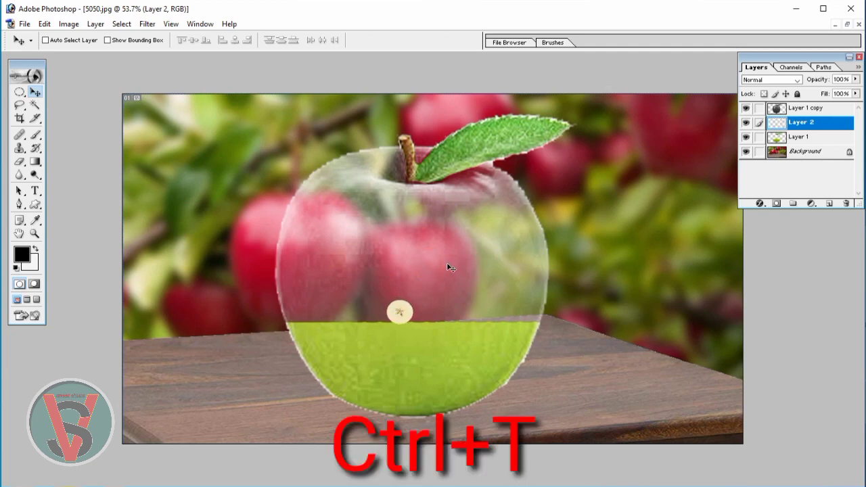
pyautogui.hotkey('ctrl', 't')
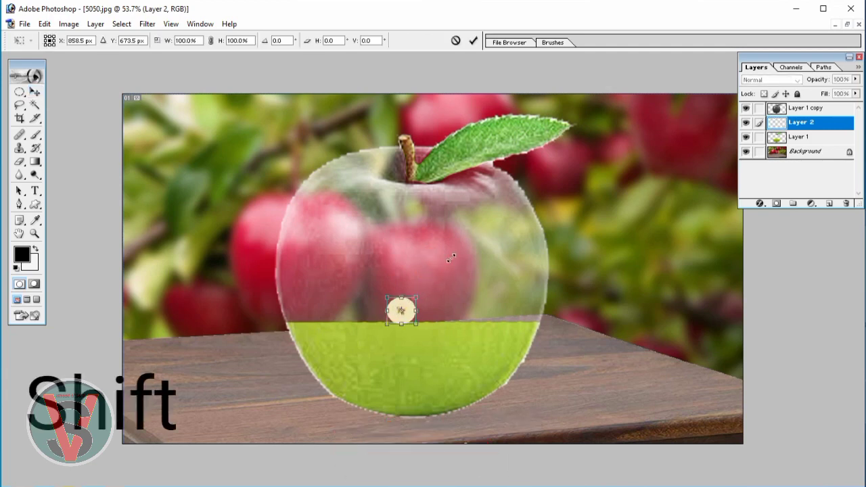
pyautogui.moveTo(414, 300); pyautogui.dragTo(622, 144)
pyautogui.moveTo(546, 226); pyautogui.dragTo(465, 224)
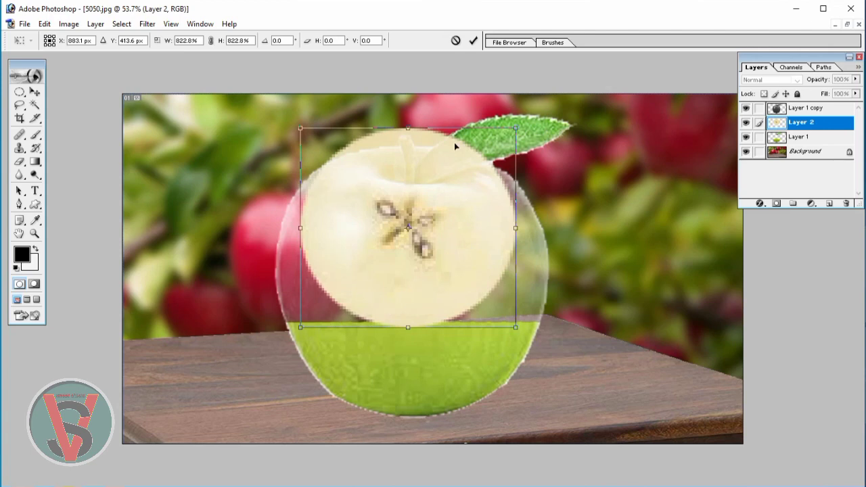
# Step: Flatten and widen the apple slice into a thin ellipse, fitting it onto the cut edge of the green base
pyautogui.press('ctrl')
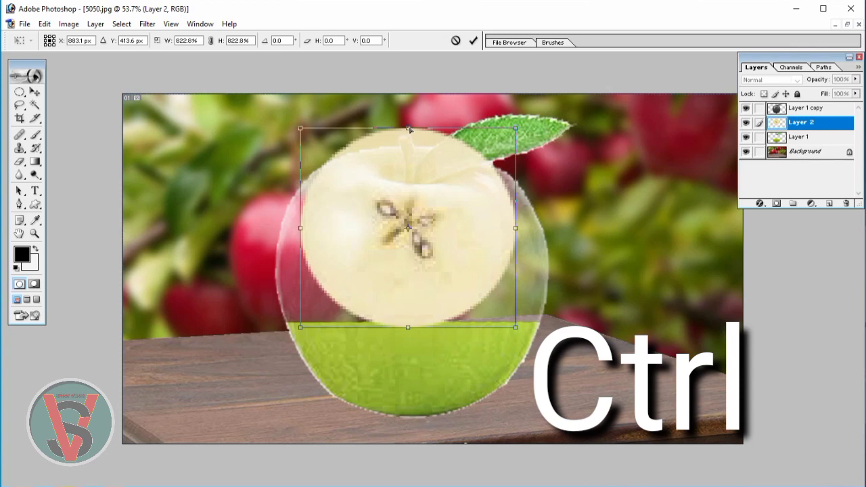
pyautogui.moveTo(409, 130); pyautogui.dragTo(416, 306)
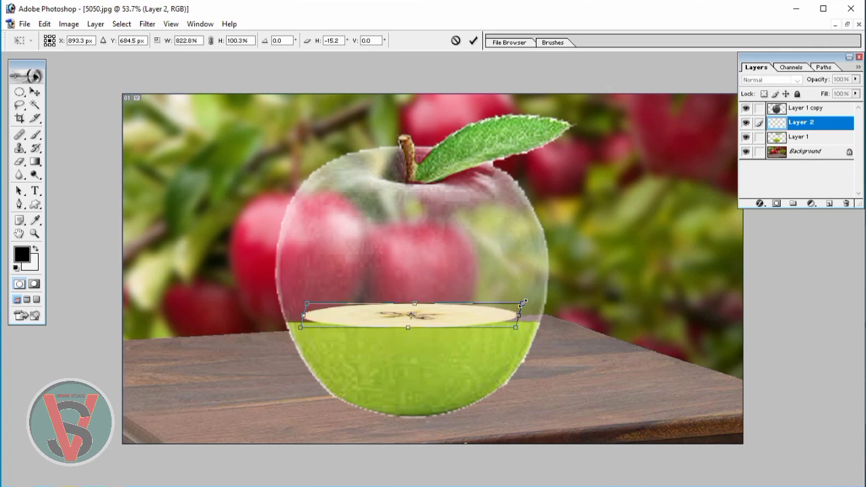
pyautogui.moveTo(522, 302); pyautogui.dragTo(598, 295)
pyautogui.moveTo(507, 314); pyautogui.dragTo(471, 317)
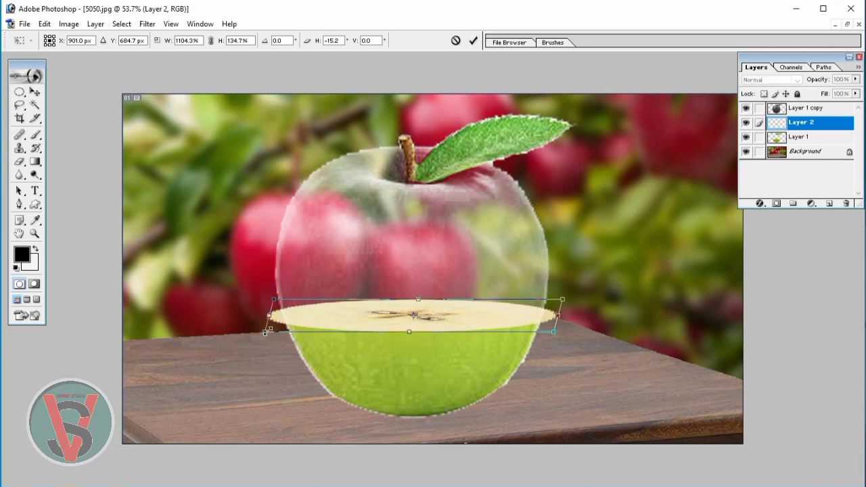
pyautogui.moveTo(264, 333); pyautogui.dragTo(281, 332)
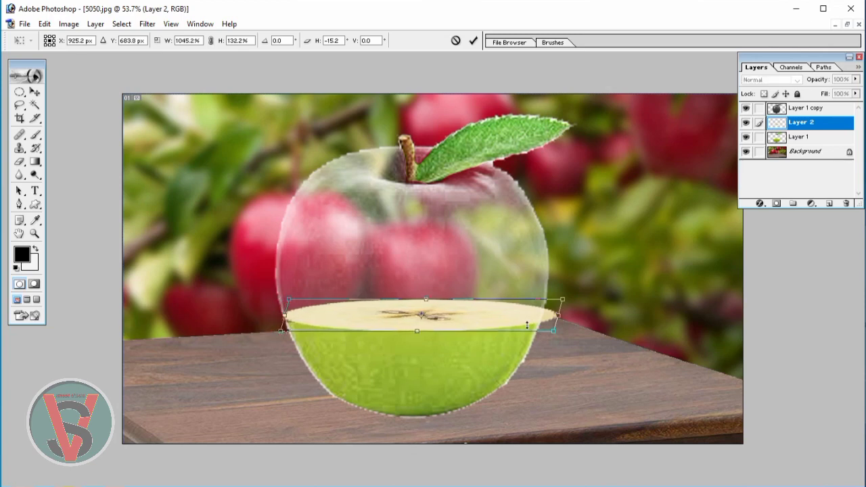
pyautogui.moveTo(554, 331); pyautogui.dragTo(542, 332)
pyautogui.moveTo(432, 310); pyautogui.dragTo(435, 314)
pyautogui.press('Return')
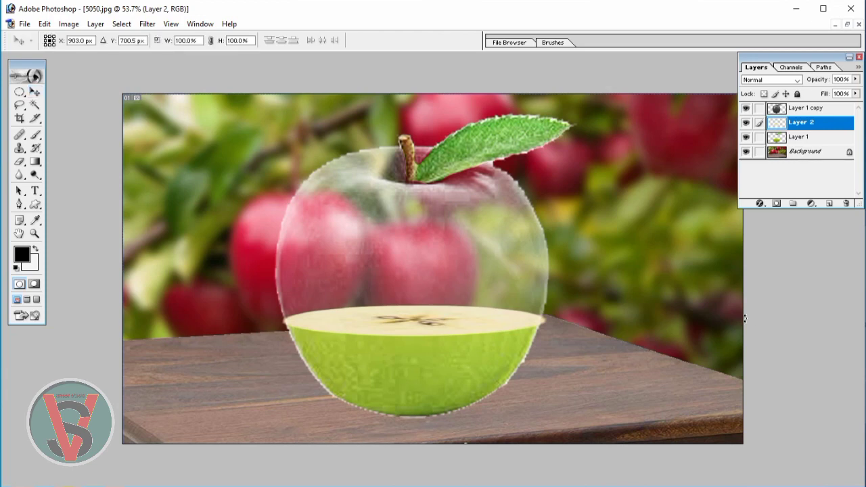
# Step: Narrow the flattened slice slightly so its edge meets the apple's outline
pyautogui.hotkey('ctrl', 't')
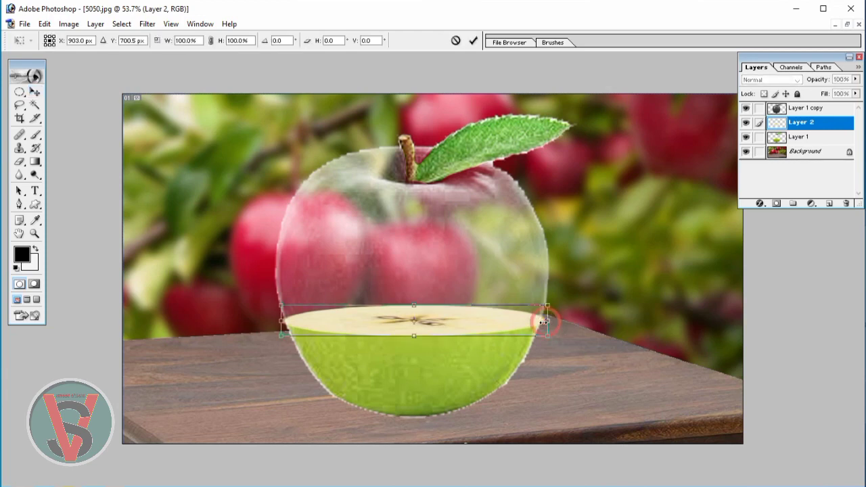
pyautogui.moveTo(546, 321); pyautogui.dragTo(543, 322)
pyautogui.press('Return')
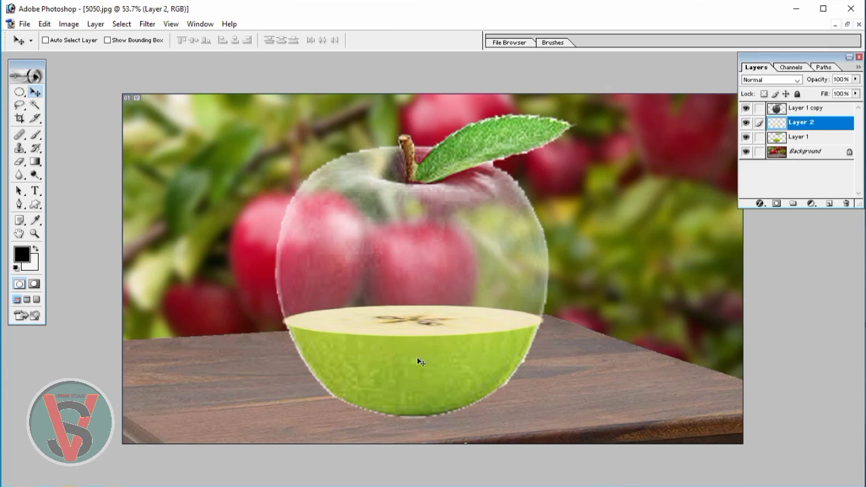
# Step: Close download (1).png and arrange the goldfish and apple.png water images around the restored 5050.jpg window
pyautogui.click(847, 25)
pyautogui.moveTo(584, 115); pyautogui.dragTo(612, 117)
pyautogui.click(106, 271)
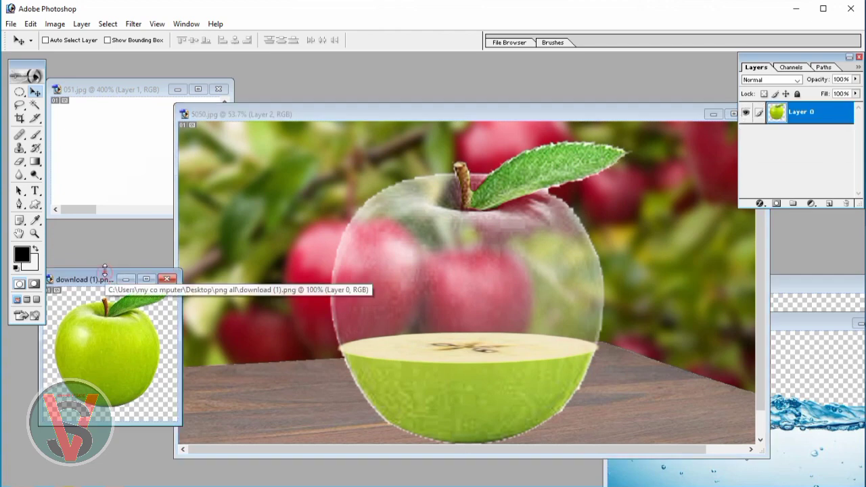
pyautogui.click(167, 279)
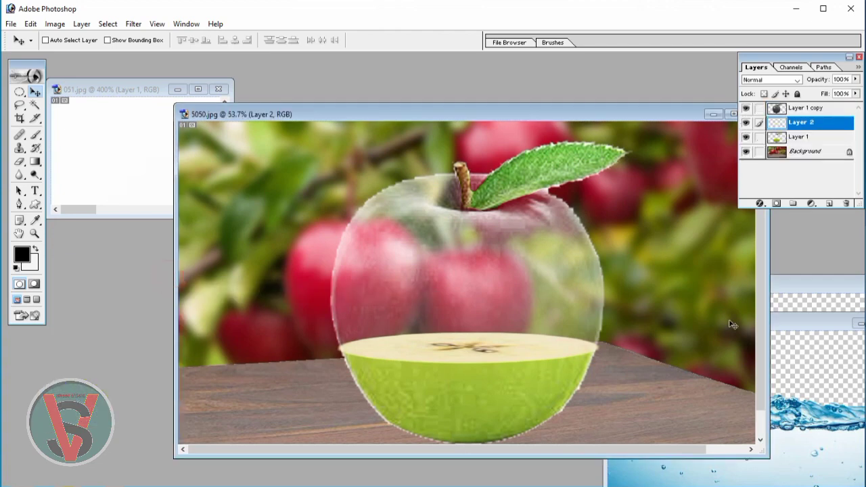
pyautogui.click(801, 287)
pyautogui.moveTo(801, 287); pyautogui.dragTo(96, 280)
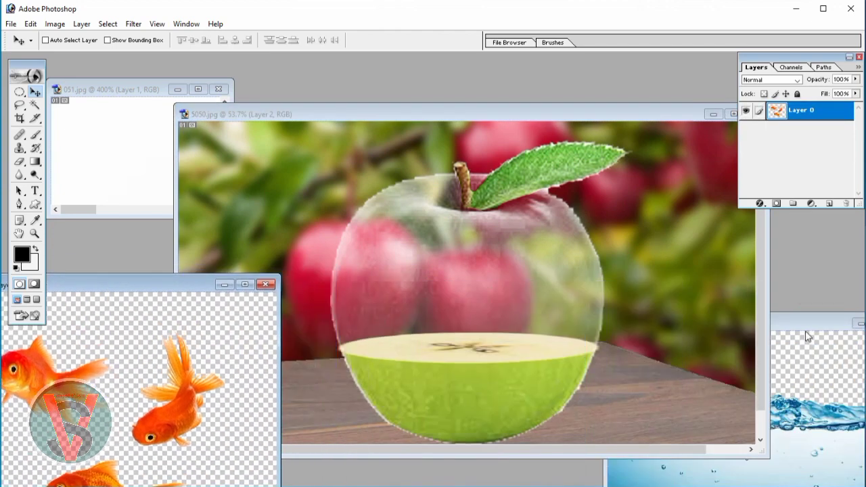
pyautogui.moveTo(806, 324); pyautogui.dragTo(593, 288)
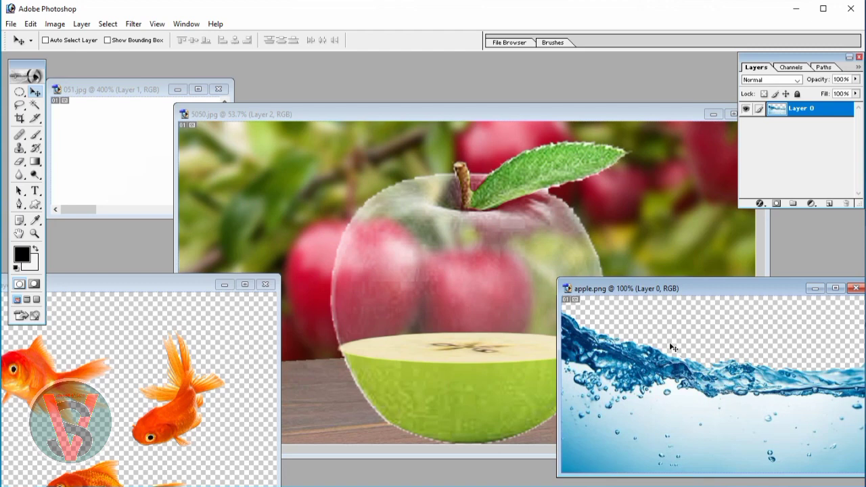
# Step: Place the water image from apple.png into 5050.jpg, enlarged to the apple's width, and set its layer opacity to 30%
pyautogui.moveTo(692, 384); pyautogui.dragTo(441, 332)
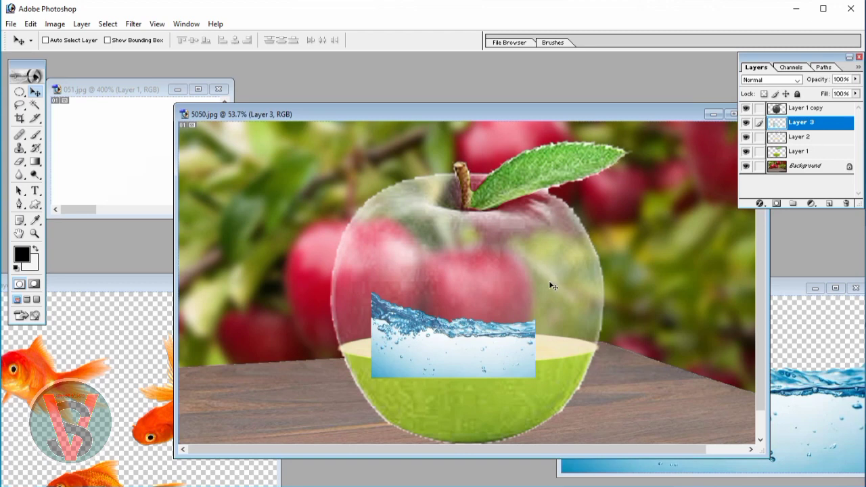
pyautogui.hotkey('ctrl', 't')
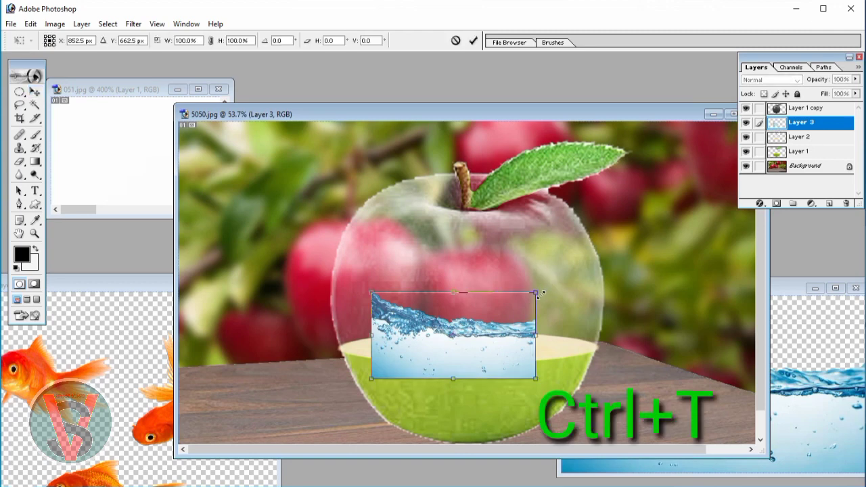
pyautogui.moveTo(535, 293); pyautogui.dragTo(624, 246)
pyautogui.moveTo(539, 329); pyautogui.dragTo(519, 339)
pyautogui.press('Return')
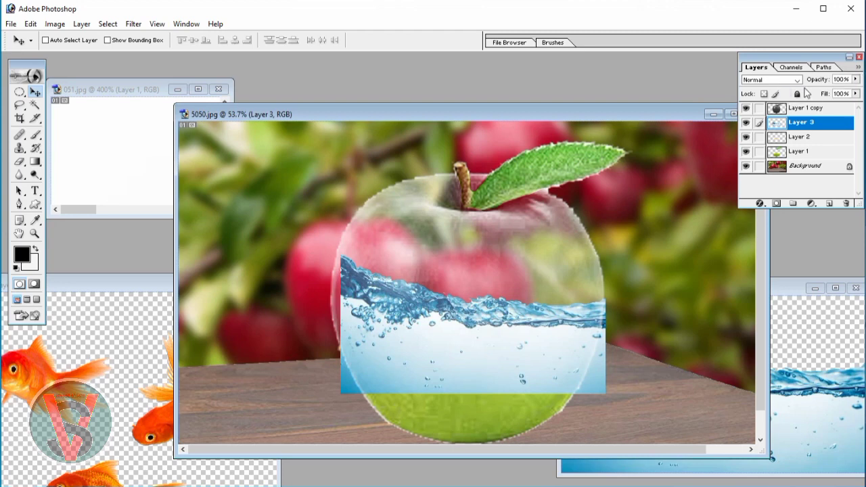
pyautogui.click(855, 80)
pyautogui.moveTo(855, 93); pyautogui.dragTo(816, 95)
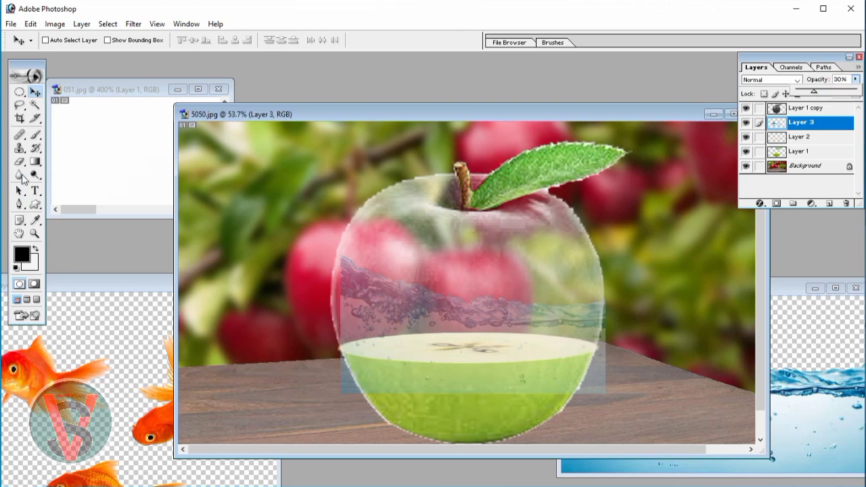
# Step: Erase the water outside the glass apple and over the green base with a 108 px eraser at 72% opacity and 57% flow
pyautogui.click(20, 164)
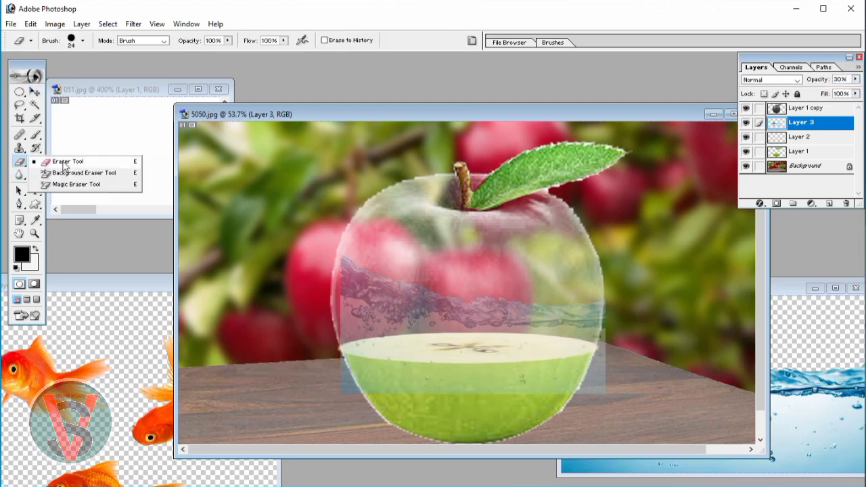
pyautogui.click(57, 161)
pyautogui.click(228, 41)
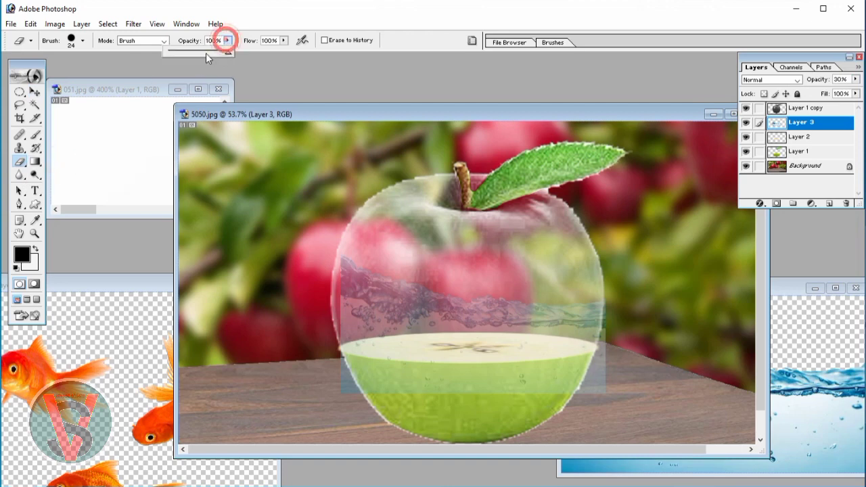
pyautogui.moveTo(229, 52); pyautogui.dragTo(212, 53)
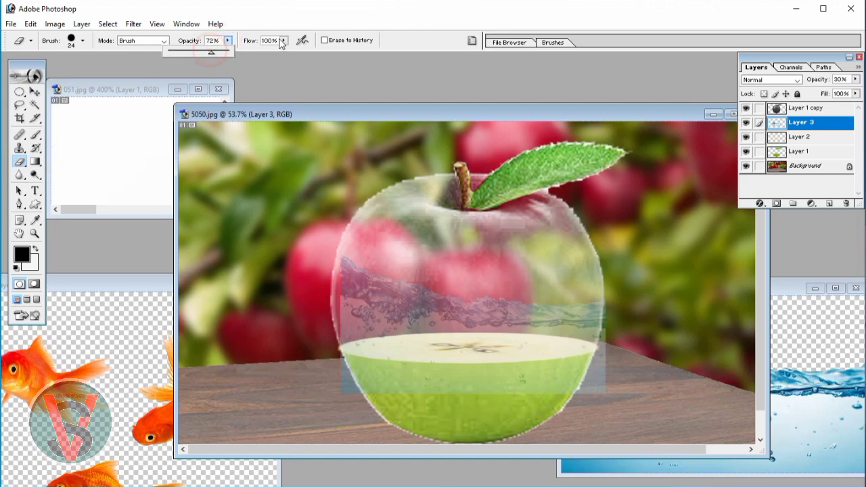
pyautogui.click(284, 41)
pyautogui.moveTo(285, 52); pyautogui.dragTo(259, 56)
pyautogui.rightClick(336, 347)
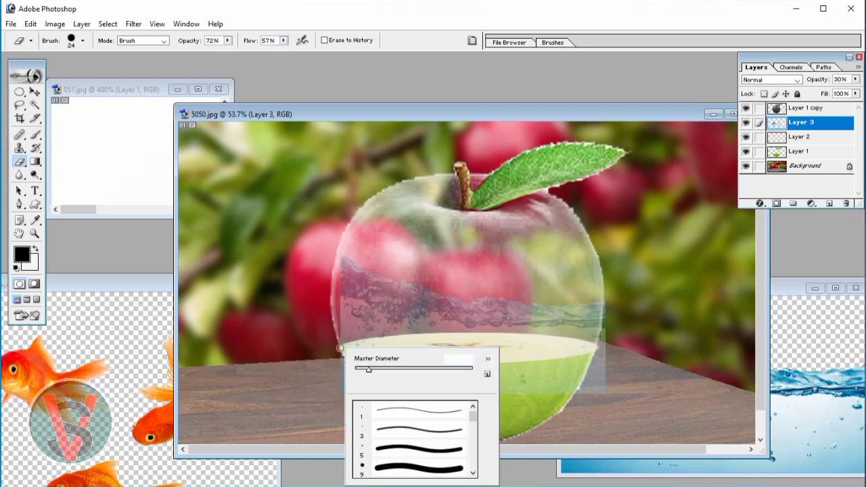
pyautogui.moveTo(388, 373); pyautogui.dragTo(416, 370)
pyautogui.click(296, 344)
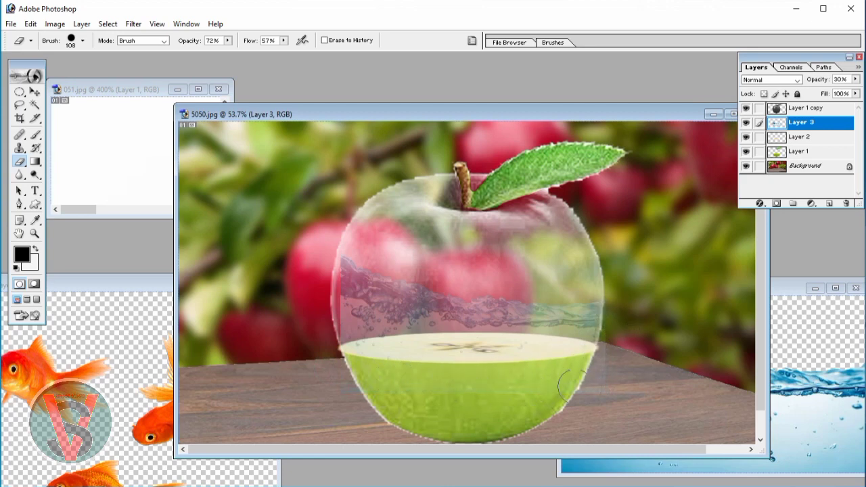
pyautogui.moveTo(397, 338)
pyautogui.mouseDown()
pyautogui.moveTo(333, 247)
pyautogui.moveTo(336, 335)
pyautogui.mouseUp()
pyautogui.moveTo(585, 332)
pyautogui.mouseDown()
pyautogui.moveTo(604, 285)
pyautogui.moveTo(561, 405)
pyautogui.moveTo(616, 302)
pyautogui.mouseUp()
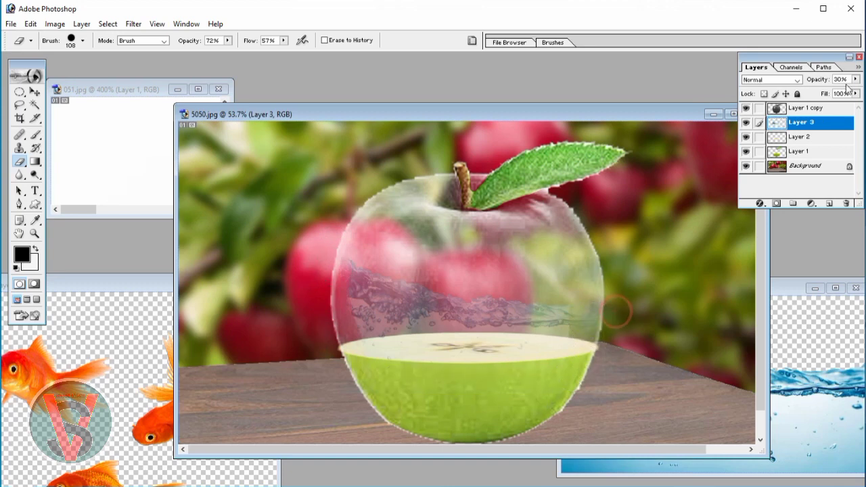
# Step: Raise the water layer's opacity to 46% and stretch it to 106.6% width and 102.1% height to reach both apple edges
pyautogui.click(856, 79)
pyautogui.moveTo(854, 83); pyautogui.dragTo(825, 92)
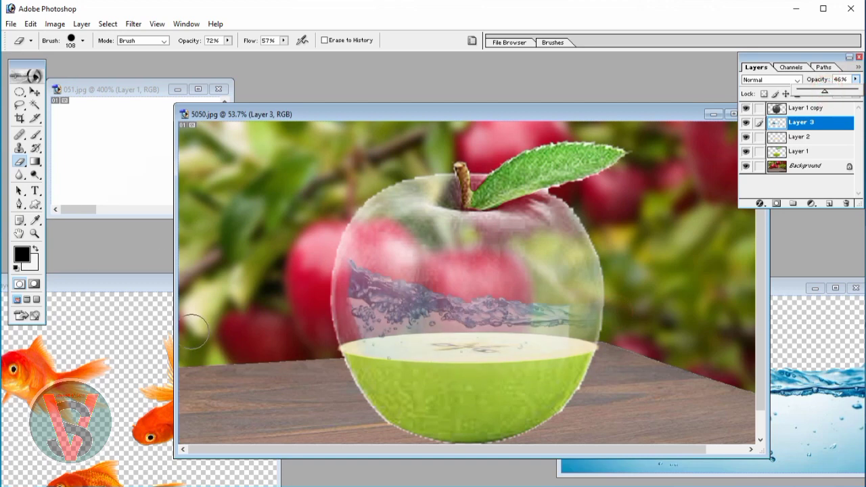
pyautogui.hotkey('ctrl', 't')
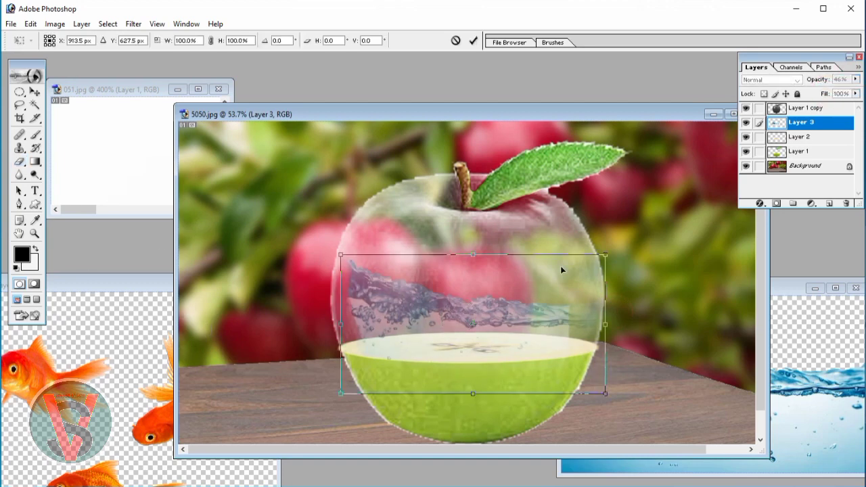
pyautogui.moveTo(608, 252); pyautogui.dragTo(613, 249)
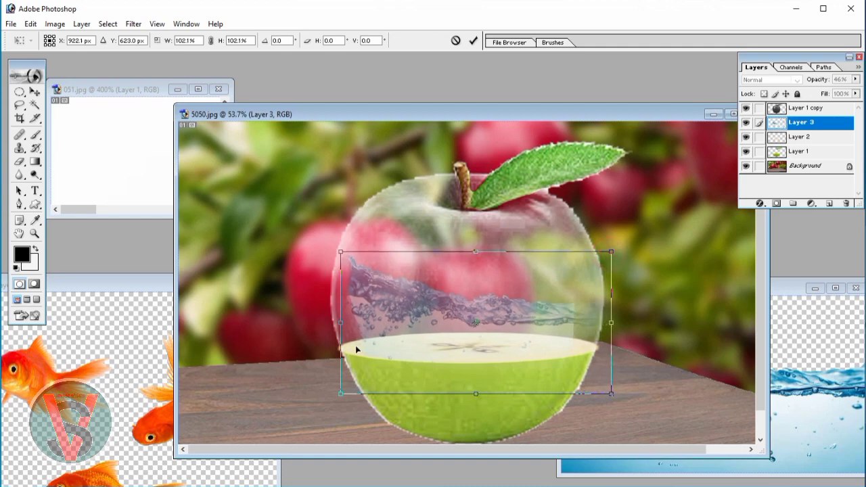
pyautogui.moveTo(336, 326); pyautogui.dragTo(325, 325)
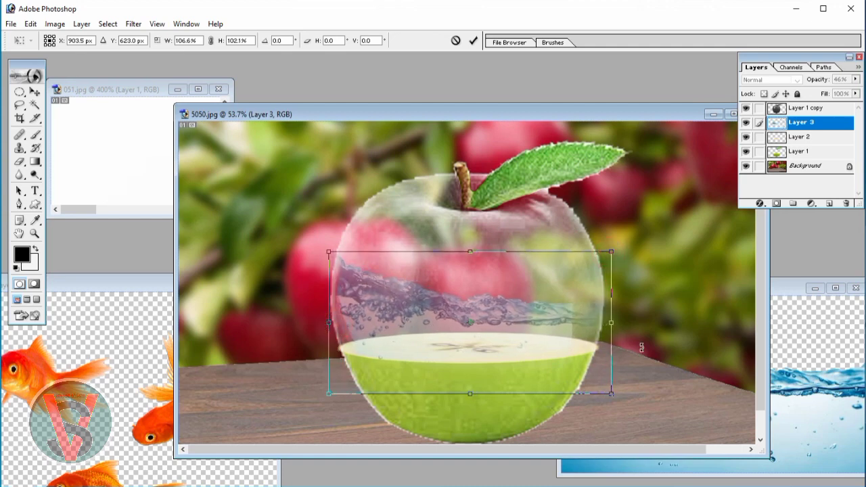
pyautogui.press('Return')
pyautogui.press('e')
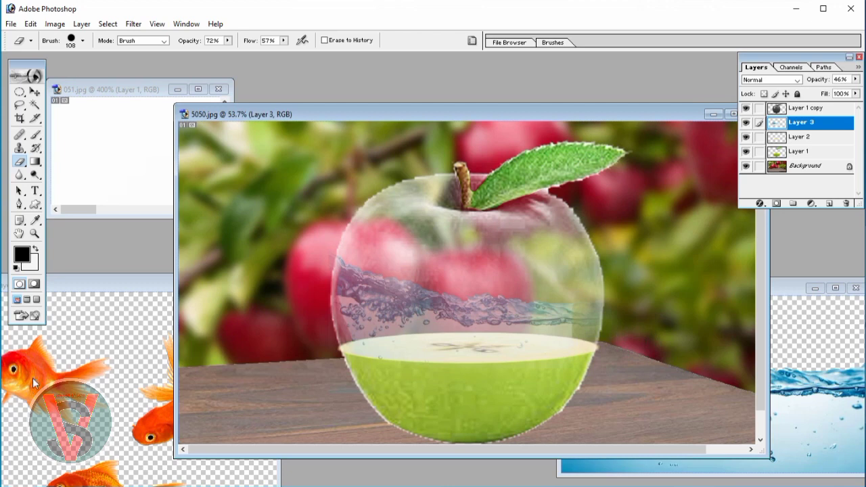
# Step: Copy the goldfish image into 5050.jpg above the water layer and position the fish inside the glass apple
pyautogui.press('v')
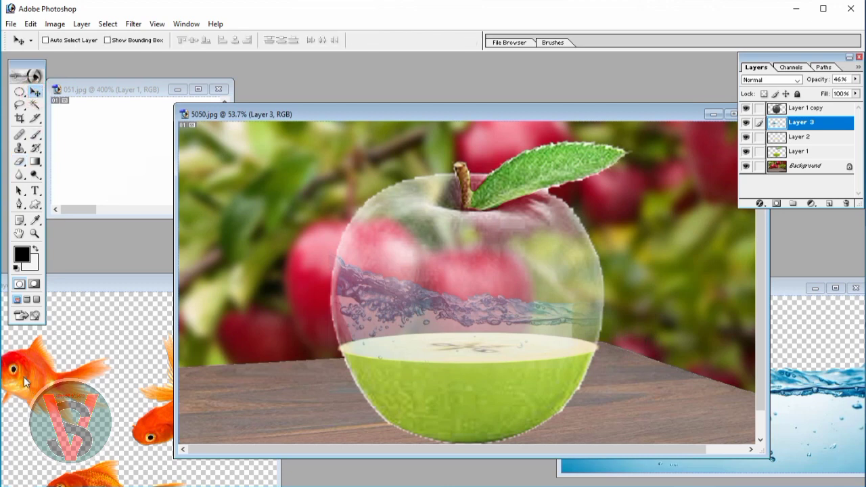
pyautogui.click(24, 382)
pyautogui.moveTo(25, 373); pyautogui.dragTo(389, 316)
pyautogui.moveTo(454, 291); pyautogui.dragTo(408, 262)
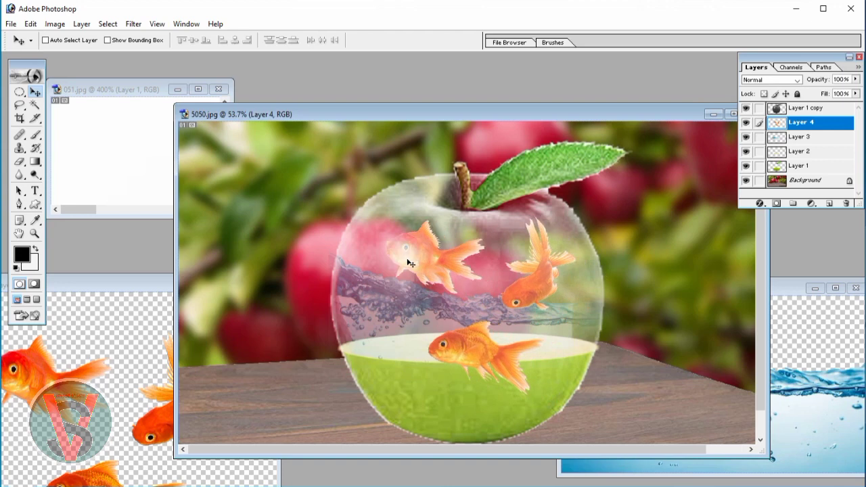
# Step: Scale the goldfish to 78.4%, recentre them inside the apple and set their layer opacity to 73%
pyautogui.hotkey('ctrl', 't')
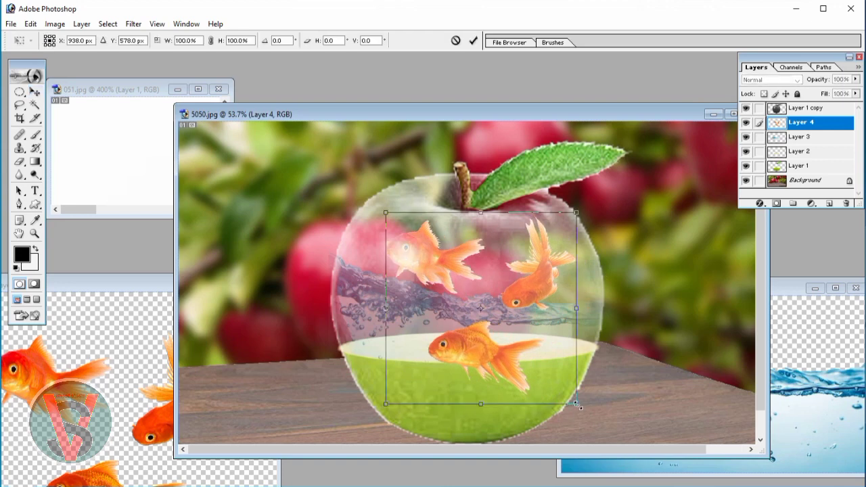
pyautogui.moveTo(578, 406); pyautogui.dragTo(543, 356)
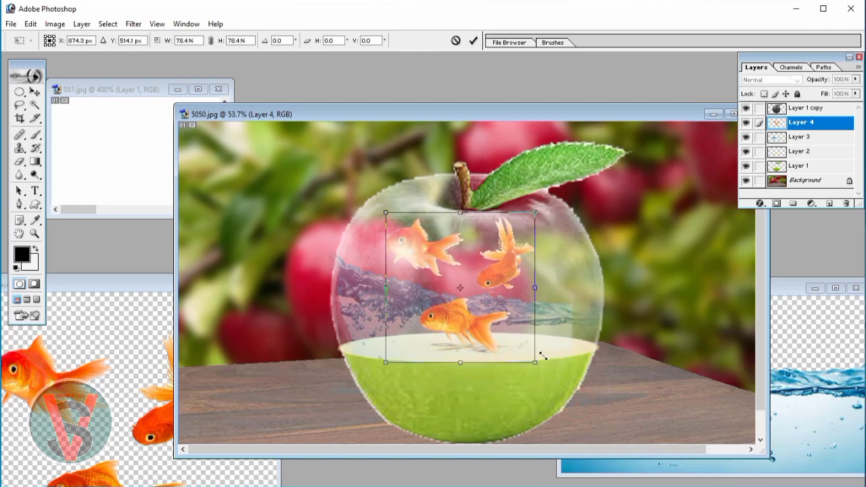
pyautogui.moveTo(488, 306); pyautogui.dragTo(492, 311)
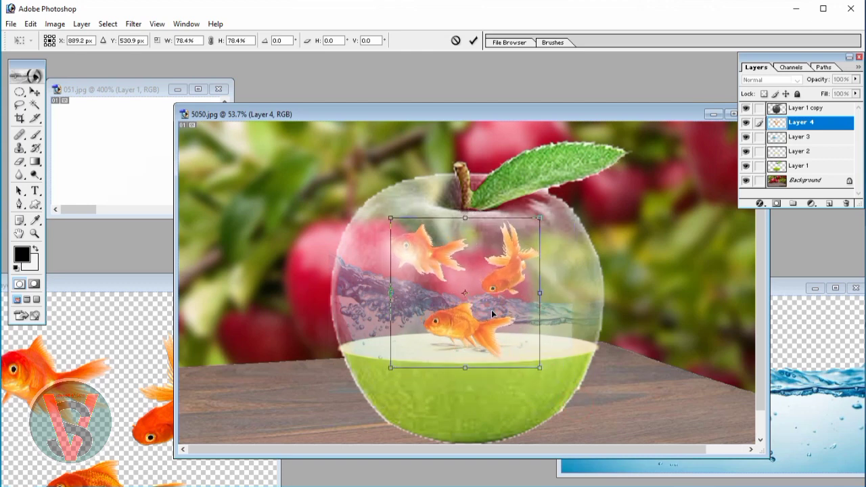
pyautogui.press('Return')
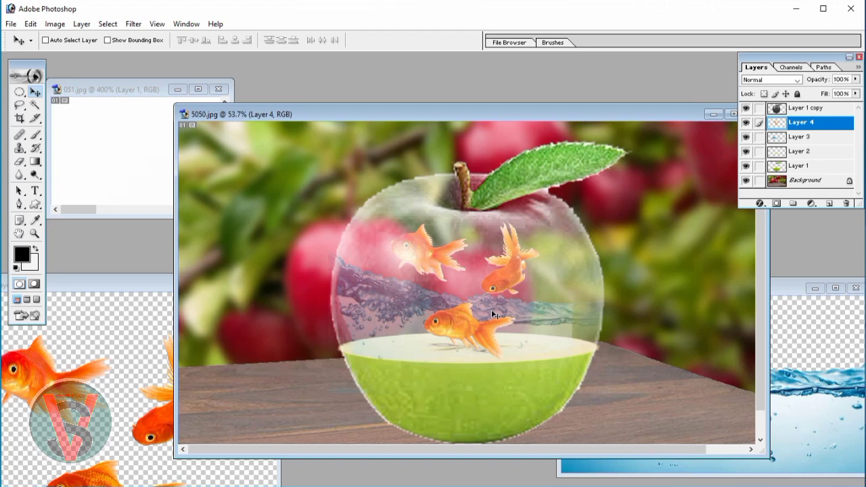
pyautogui.click(856, 80)
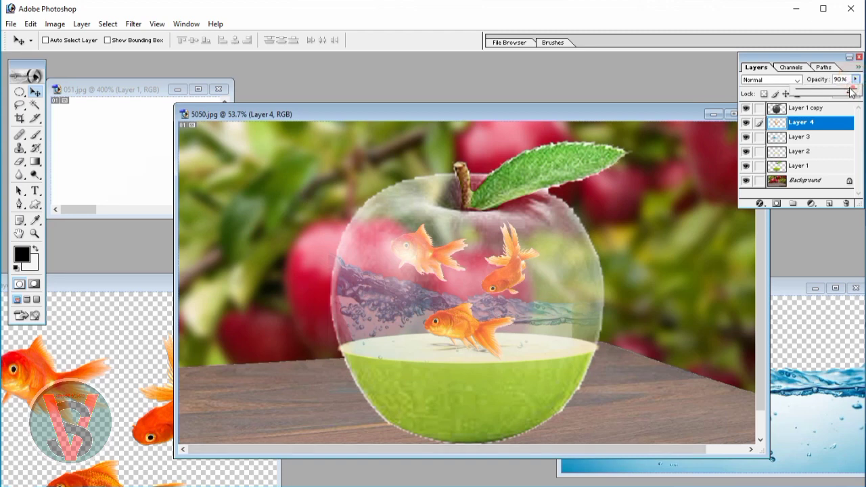
pyautogui.moveTo(855, 89); pyautogui.dragTo(842, 93)
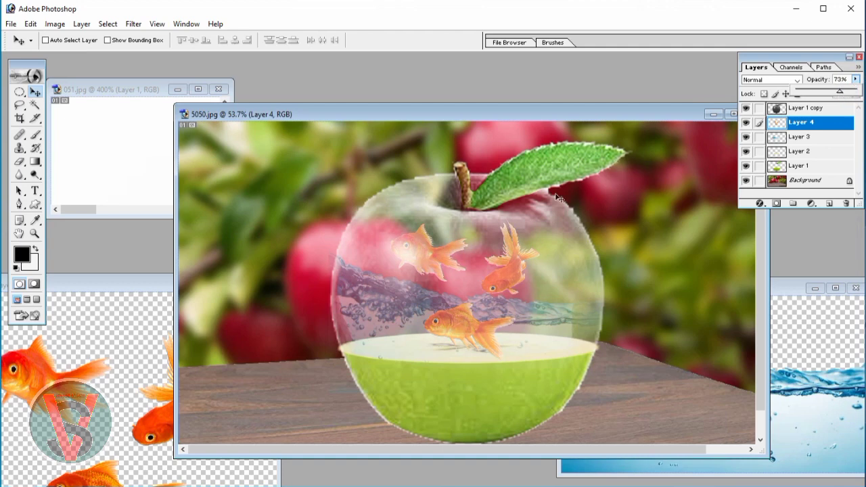
# Step: Maximize the 5050.jpg document and enlarge its view to 65% to examine the composition
pyautogui.moveTo(601, 115); pyautogui.dragTo(510, 112)
pyautogui.click(640, 112)
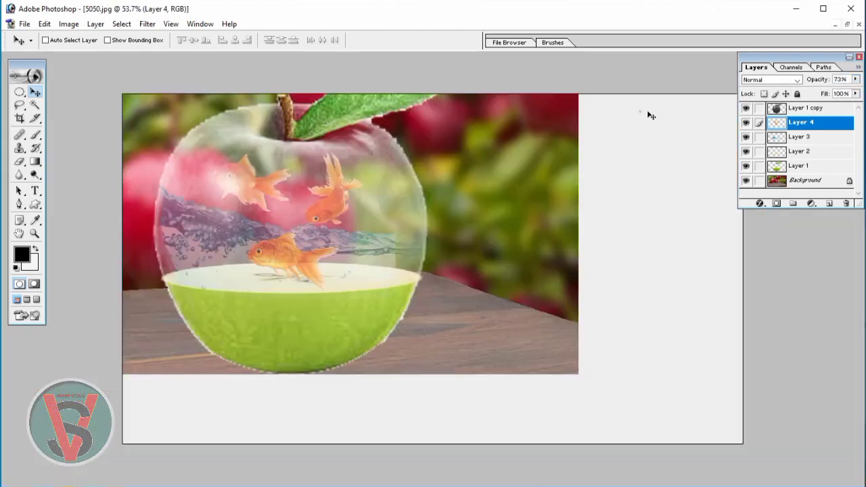
pyautogui.scroll(2, 608, 165)
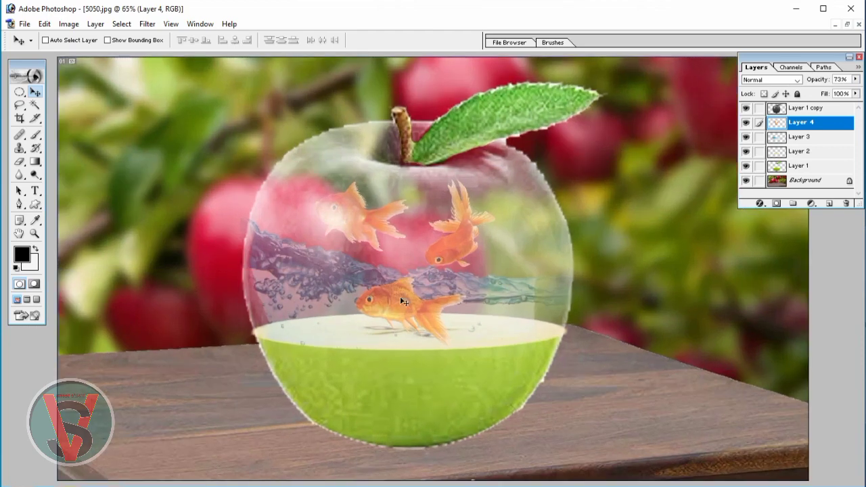